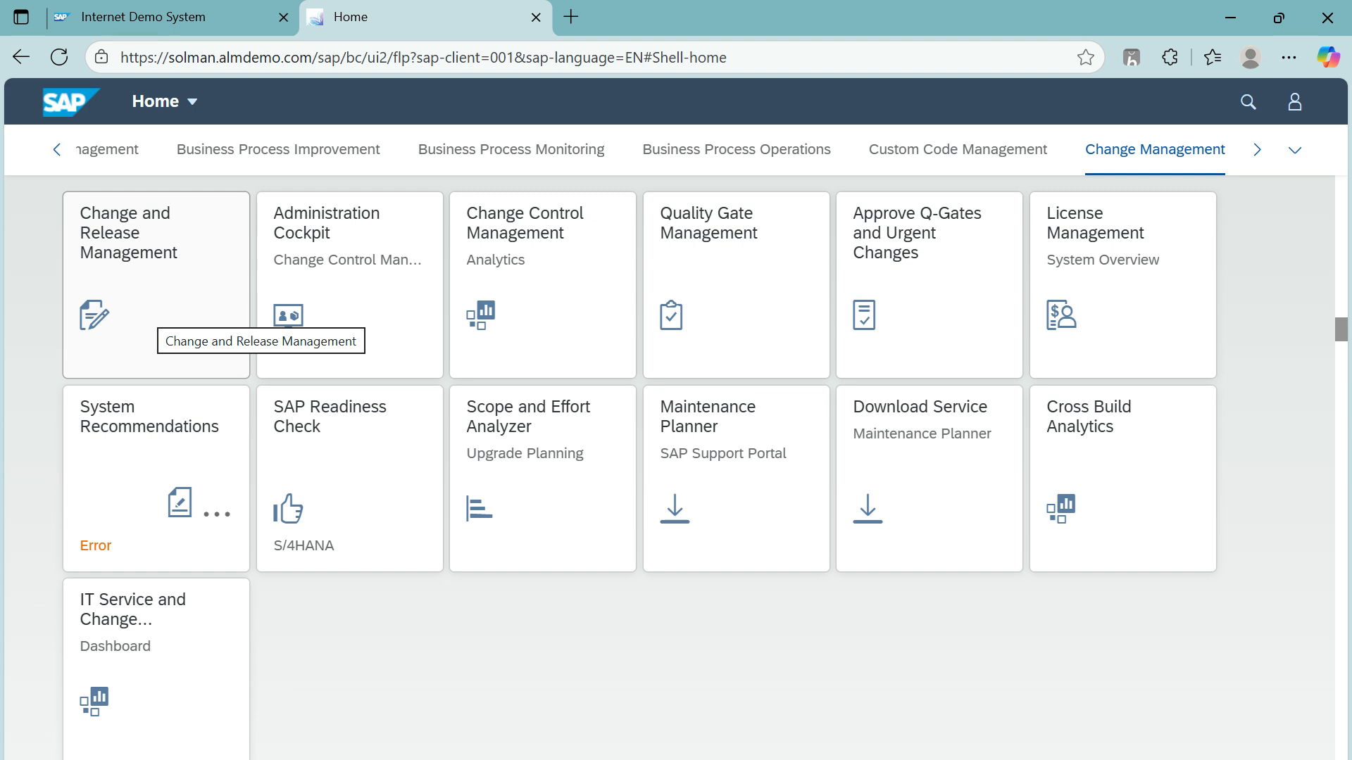
Step: Launch the Change and Release Management app from the Fiori Launchpad's Change Management group
{"action": "left_click", "coordinate": [157, 313]}
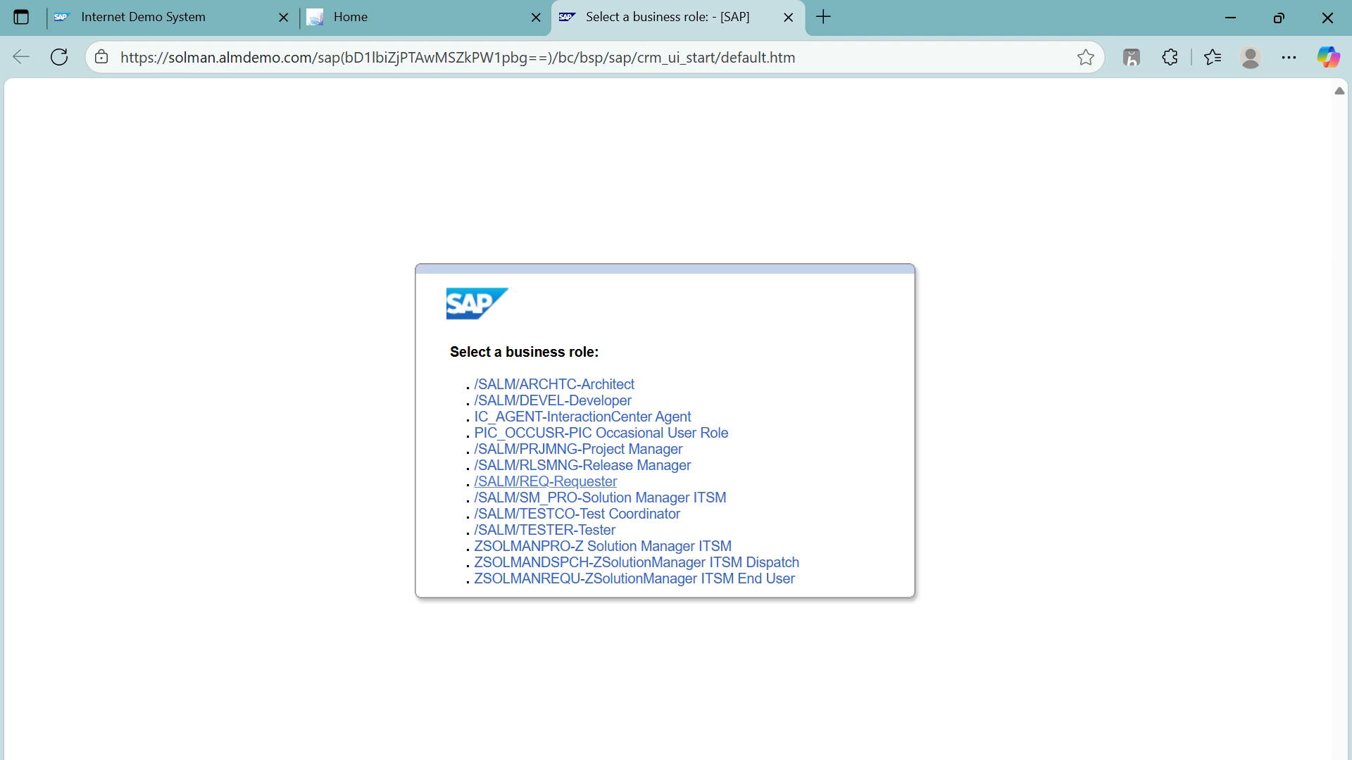
Step: Start the app in the /SALM/REQ-Requester business role
{"action": "left_click", "coordinate": [584, 483]}
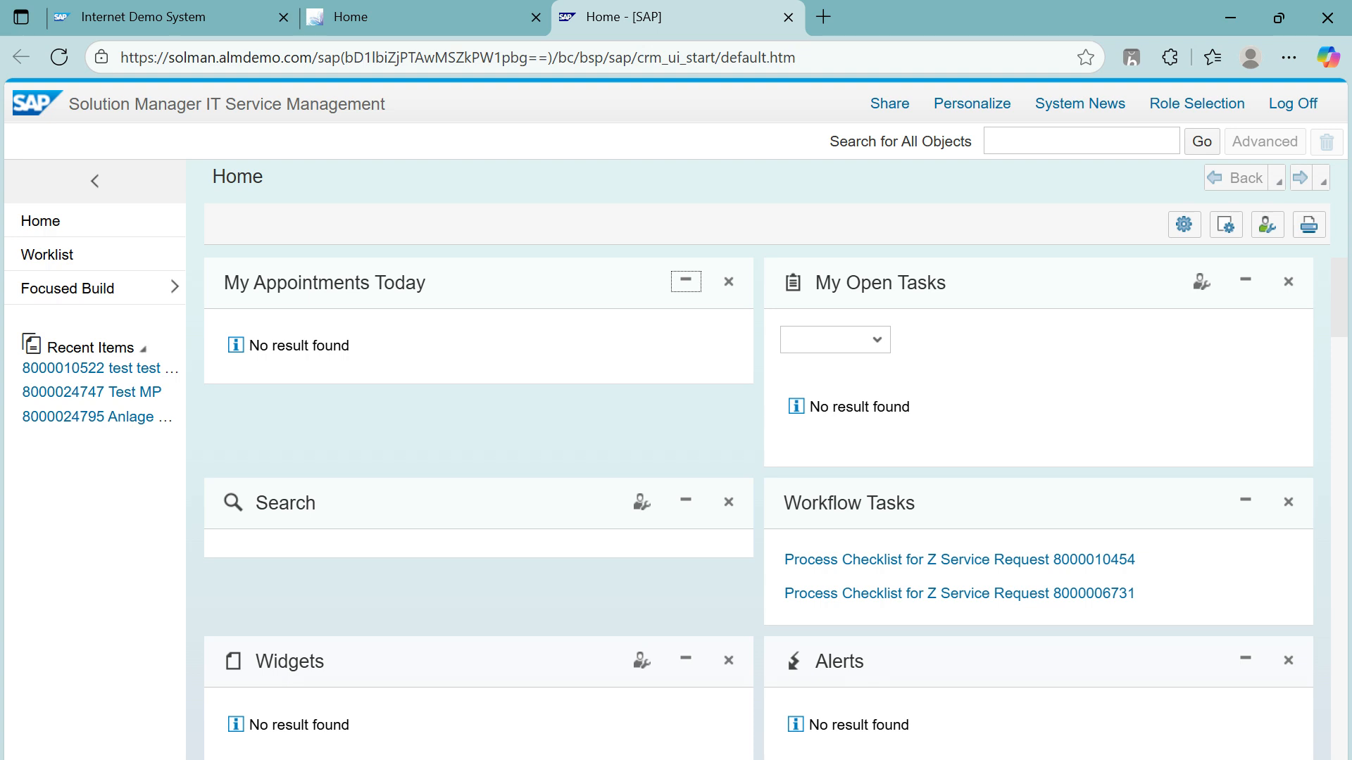
Step: Go to Focused Build > Request for Change to reach the Request for Change and Risk search
{"action": "left_click", "coordinate": [174, 287]}
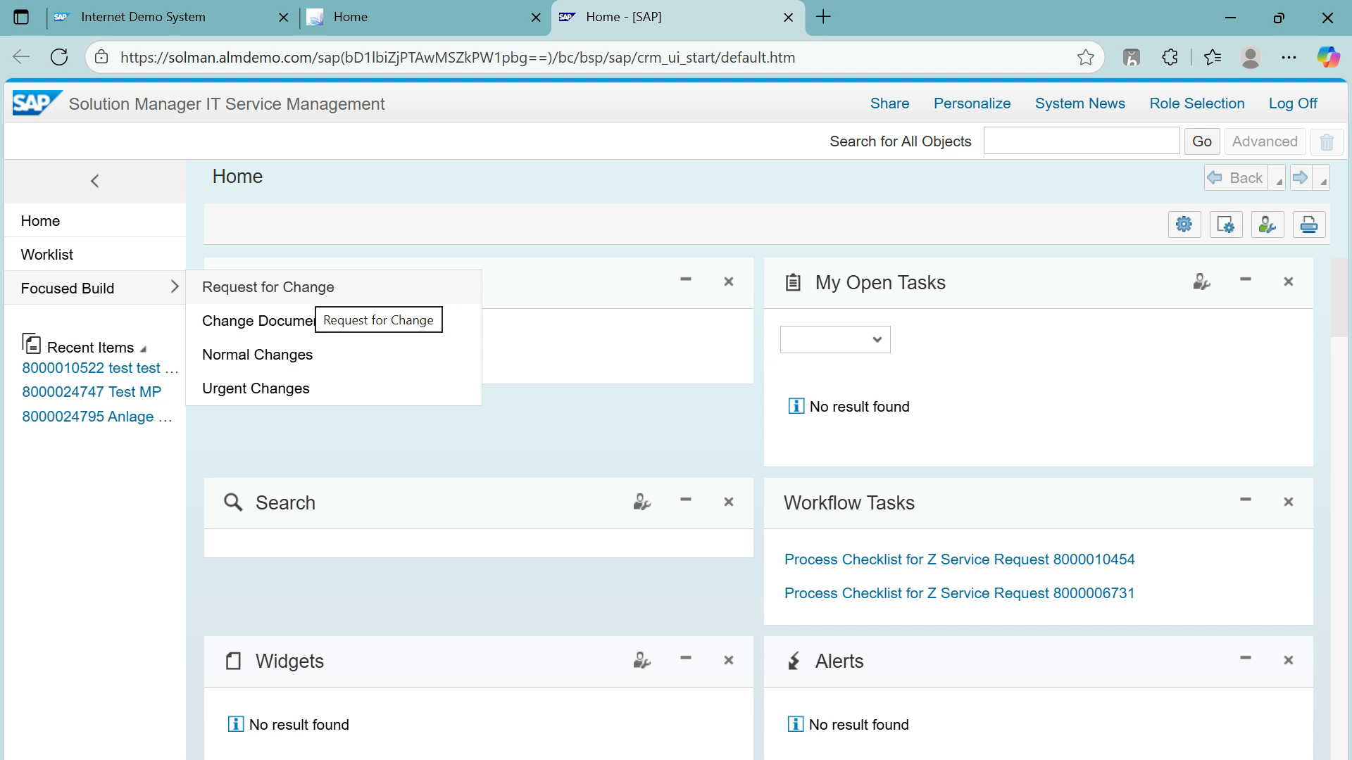
{"action": "left_click", "coordinate": [308, 288]}
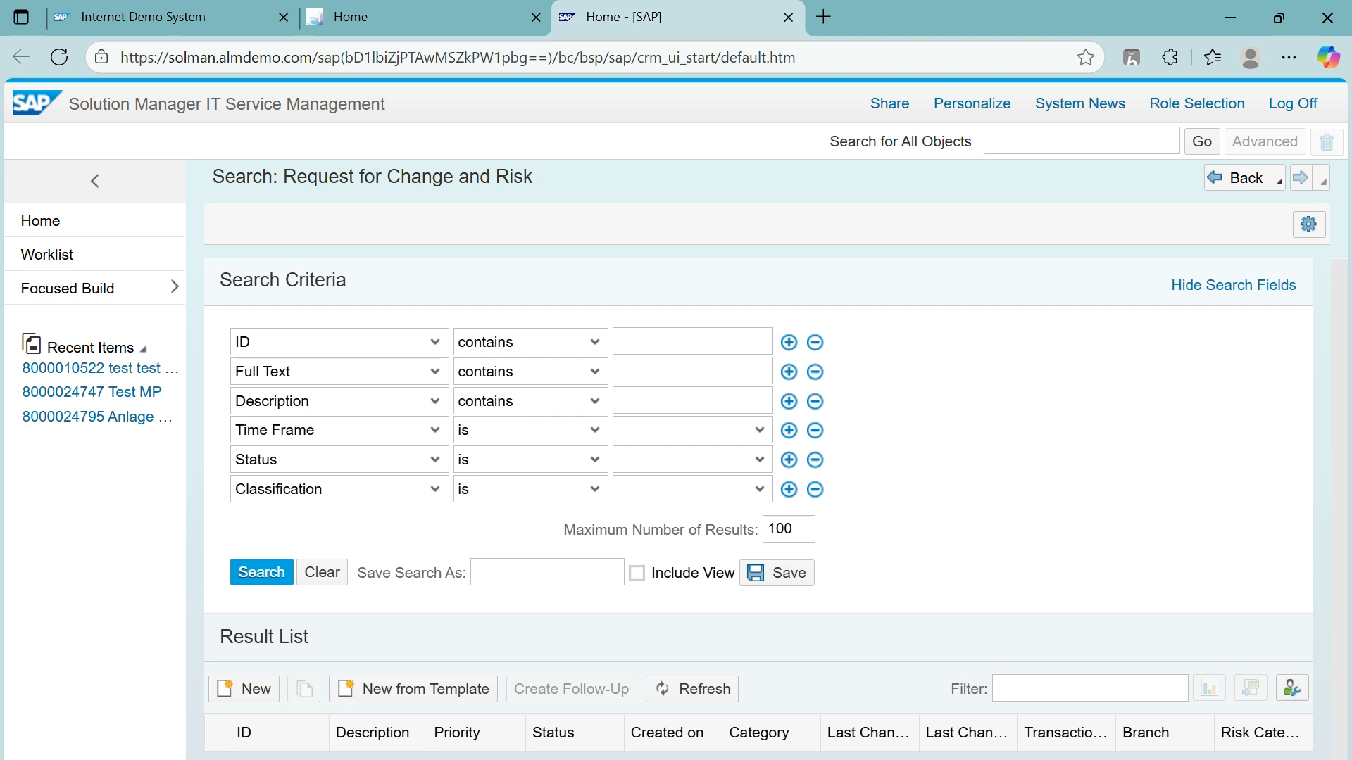
Step: Start a new request from the Result List so the Select Transaction Type popup appears
{"action": "left_click", "coordinate": [243, 689]}
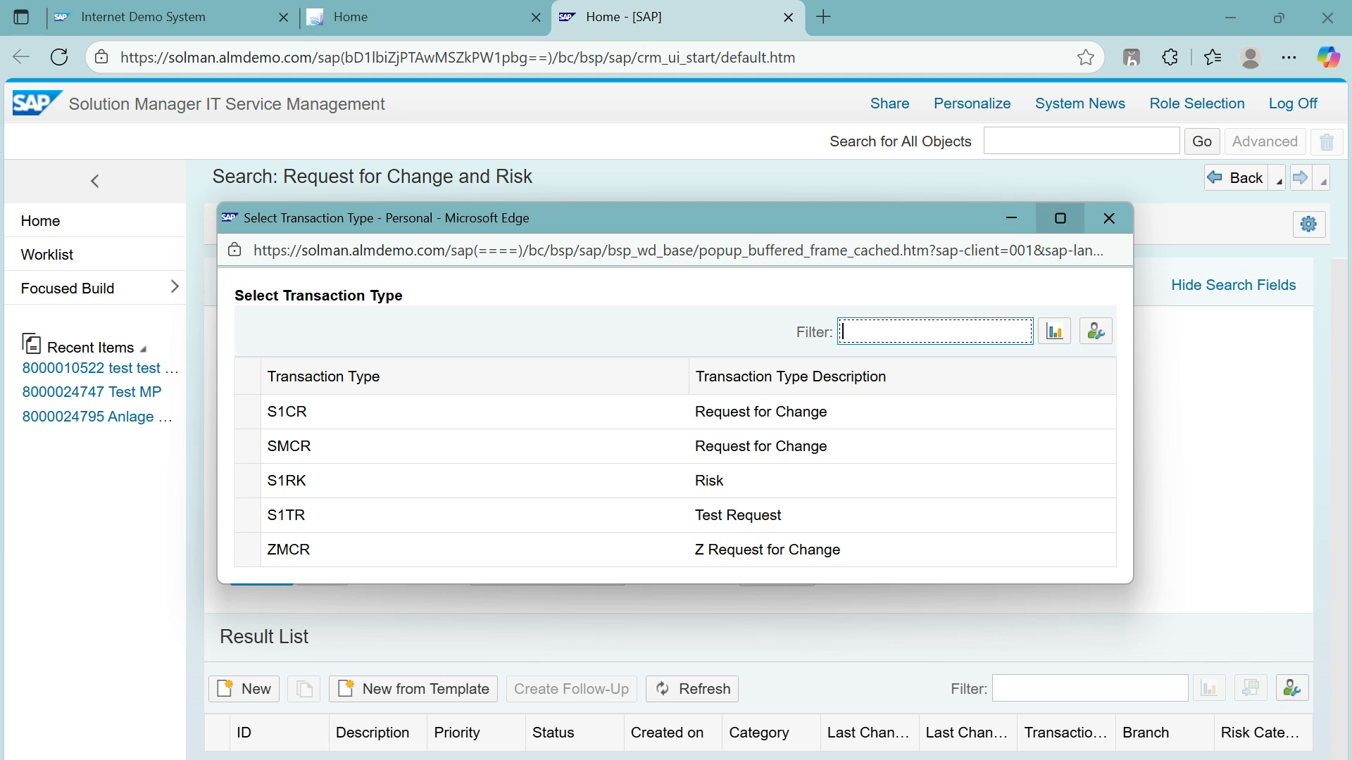
{"action": "mouse_move", "coordinate": [1060, 218]}
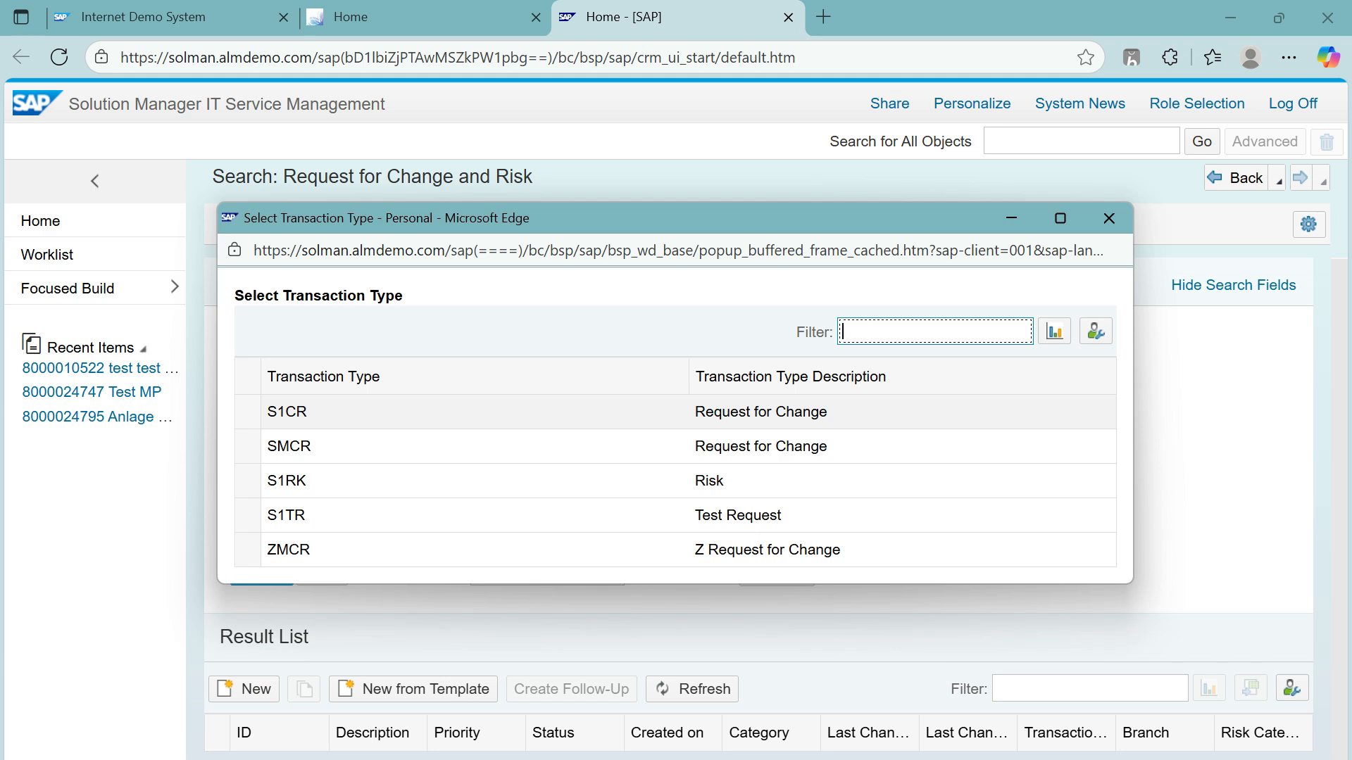
{"action": "left_click", "coordinate": [302, 413]}
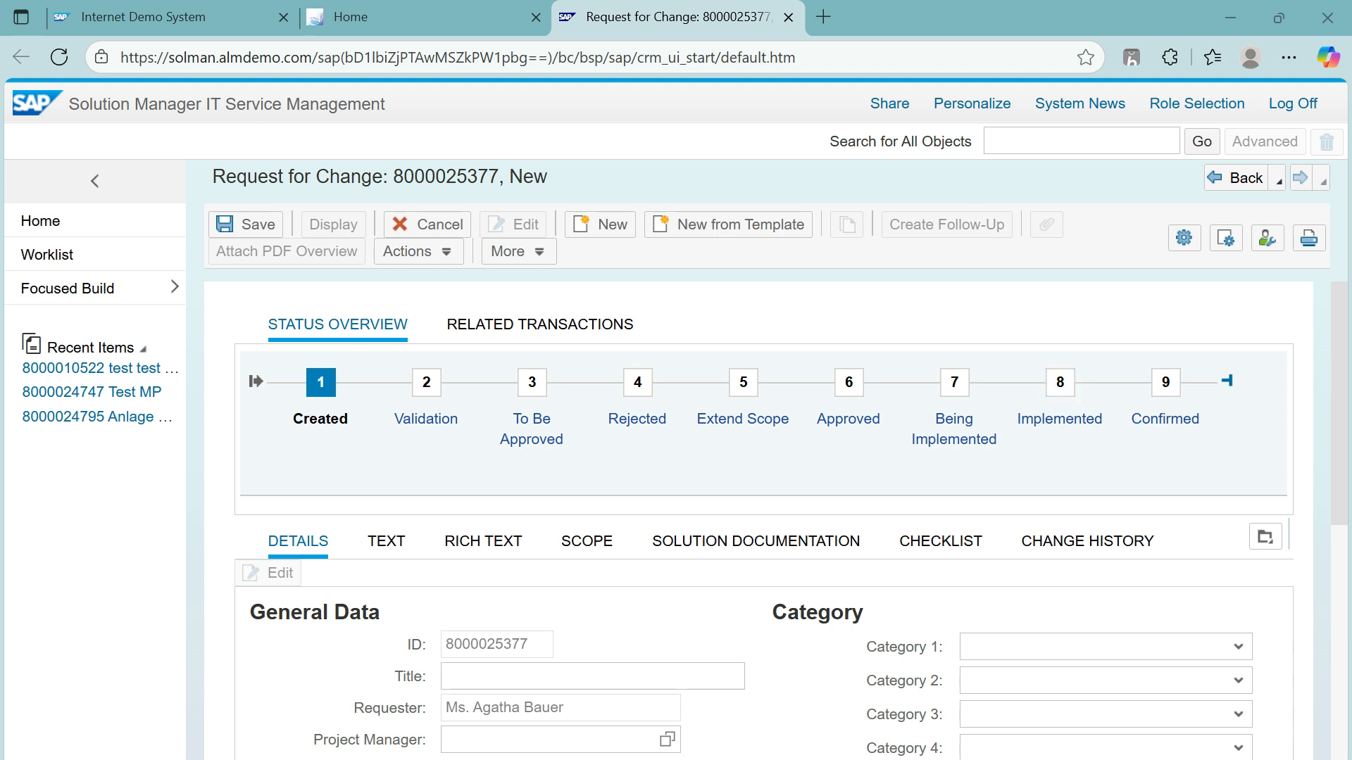
Step: Enter 'Create new PO type' as the request title in General Data
{"action": "scroll", "coordinate": [774, 521], "scroll_direction": "down", "scroll_amount": 3}
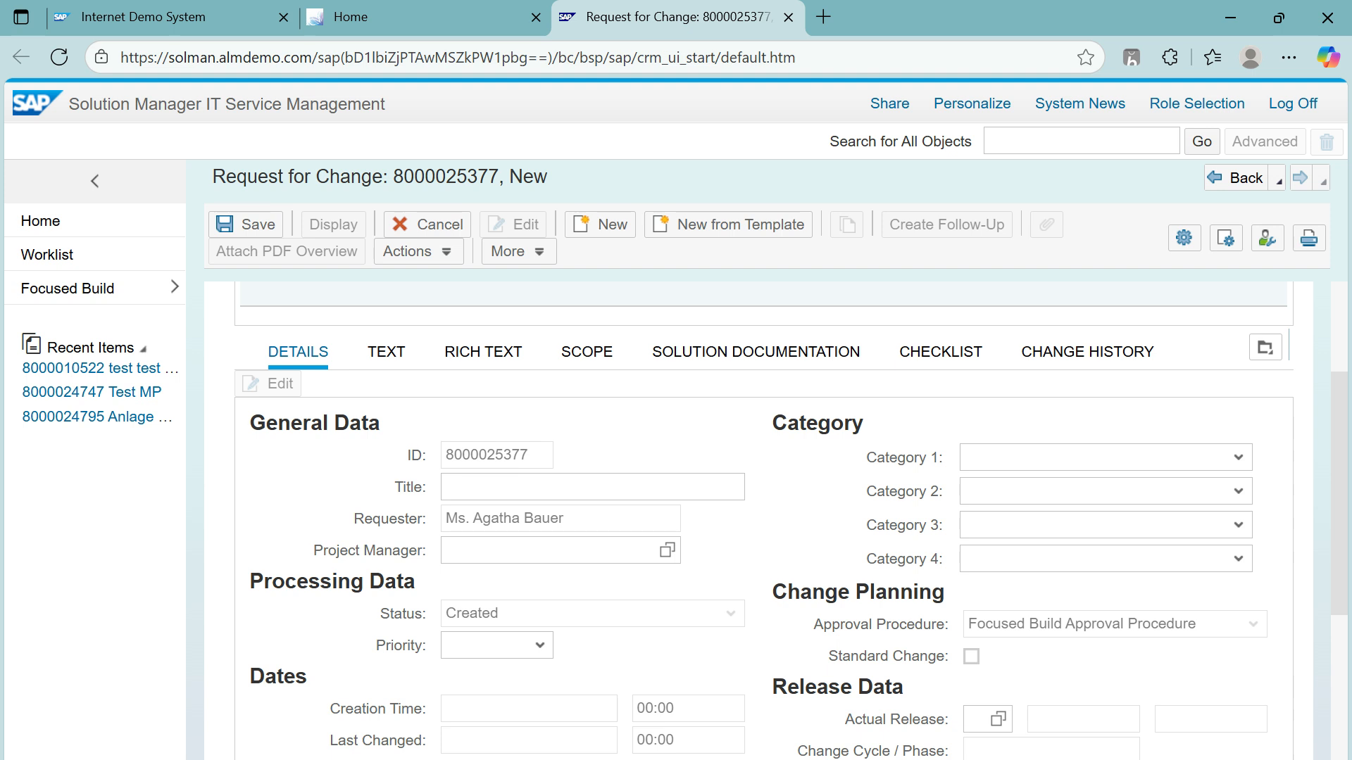
{"action": "scroll", "coordinate": [774, 521], "scroll_direction": "down", "scroll_amount": 1}
{"action": "scroll", "coordinate": [775, 521], "scroll_direction": "up", "scroll_amount": 2}
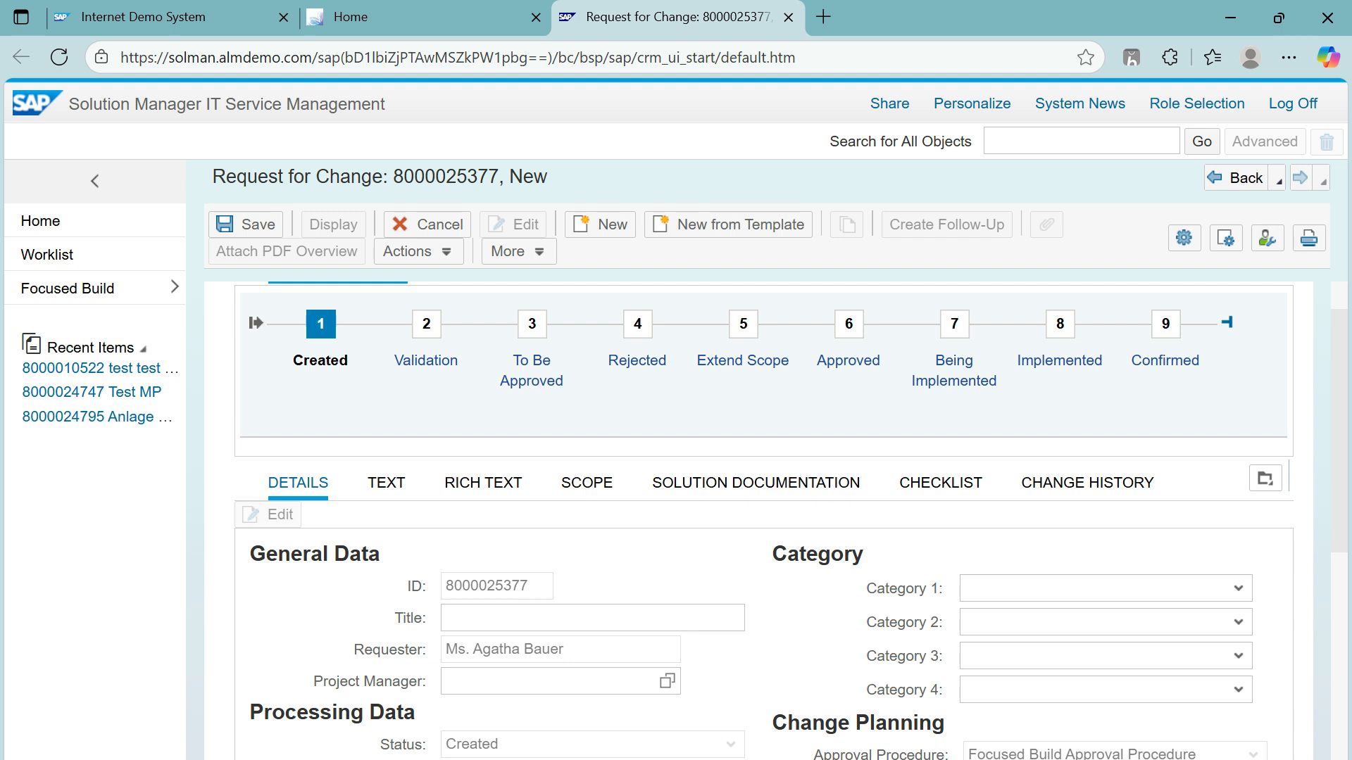
{"action": "left_click_drag", "start_coordinate": [1338, 422], "coordinate": [1338, 476]}
{"action": "left_click", "coordinate": [563, 508]}
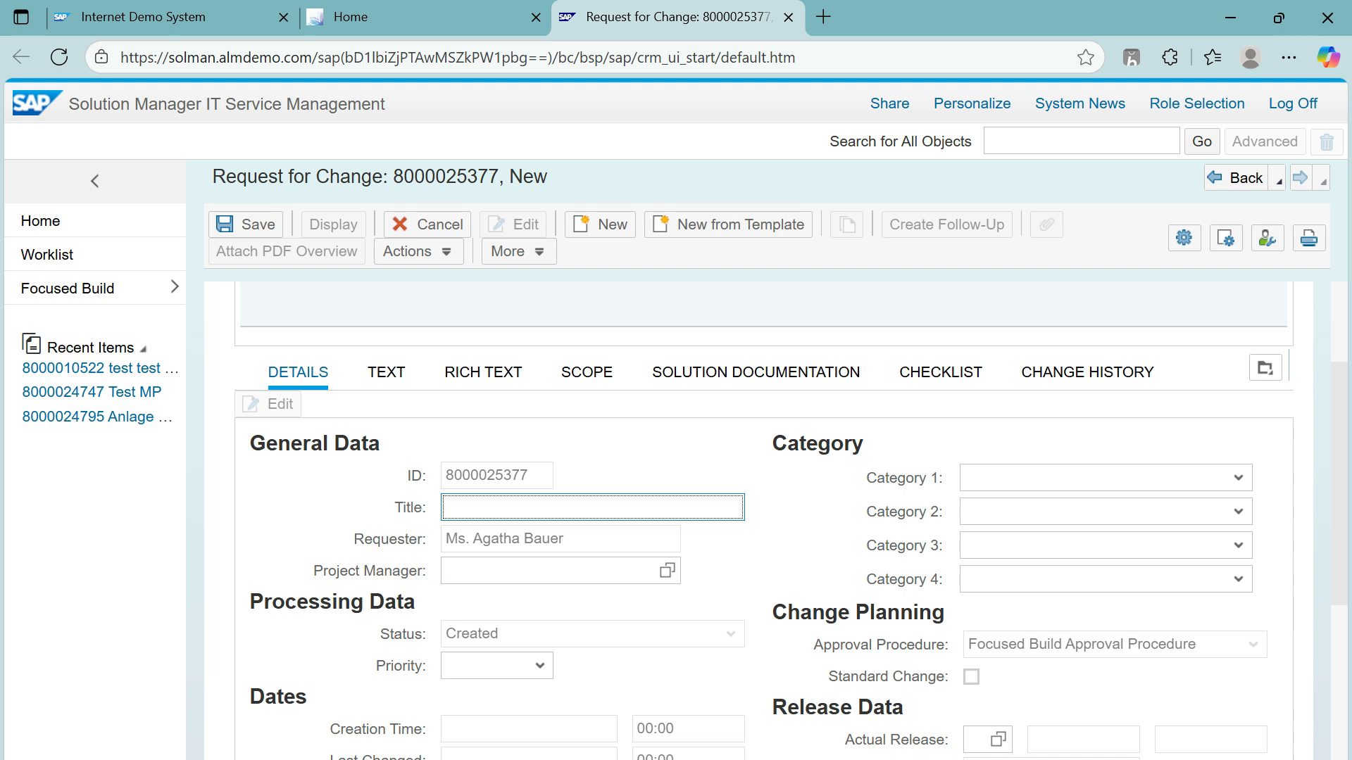
{"action": "type", "text": "Create new PO type"}
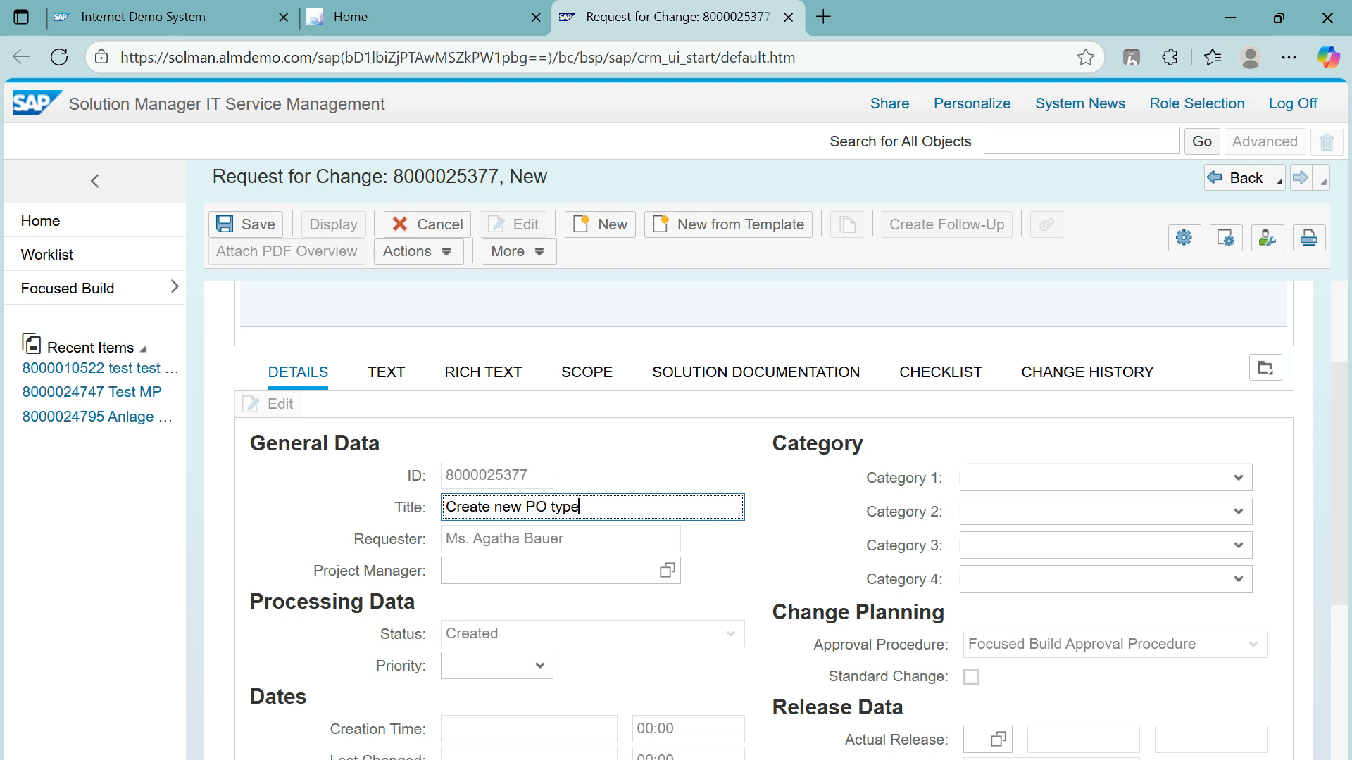
{"action": "left_click", "coordinate": [549, 571]}
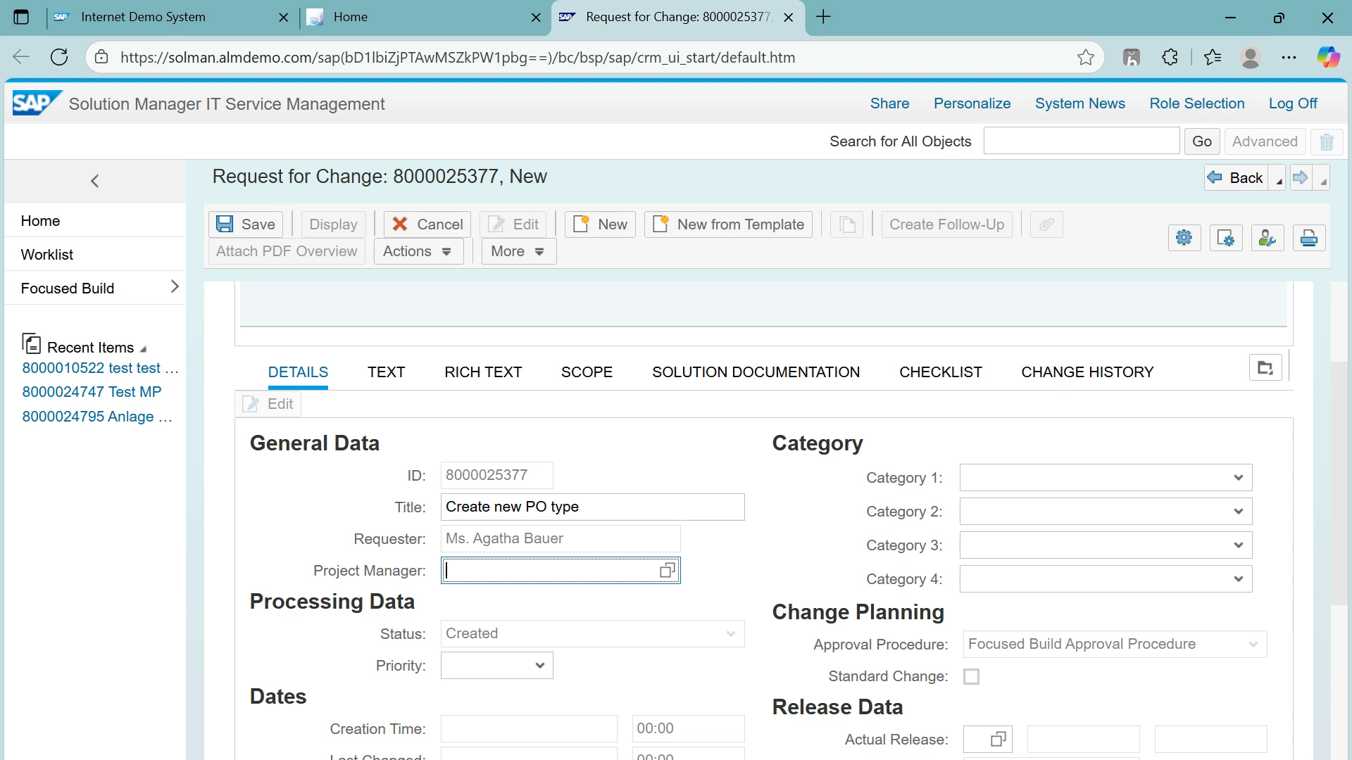
{"action": "left_click_drag", "start_coordinate": [423, 571], "coordinate": [313, 571]}
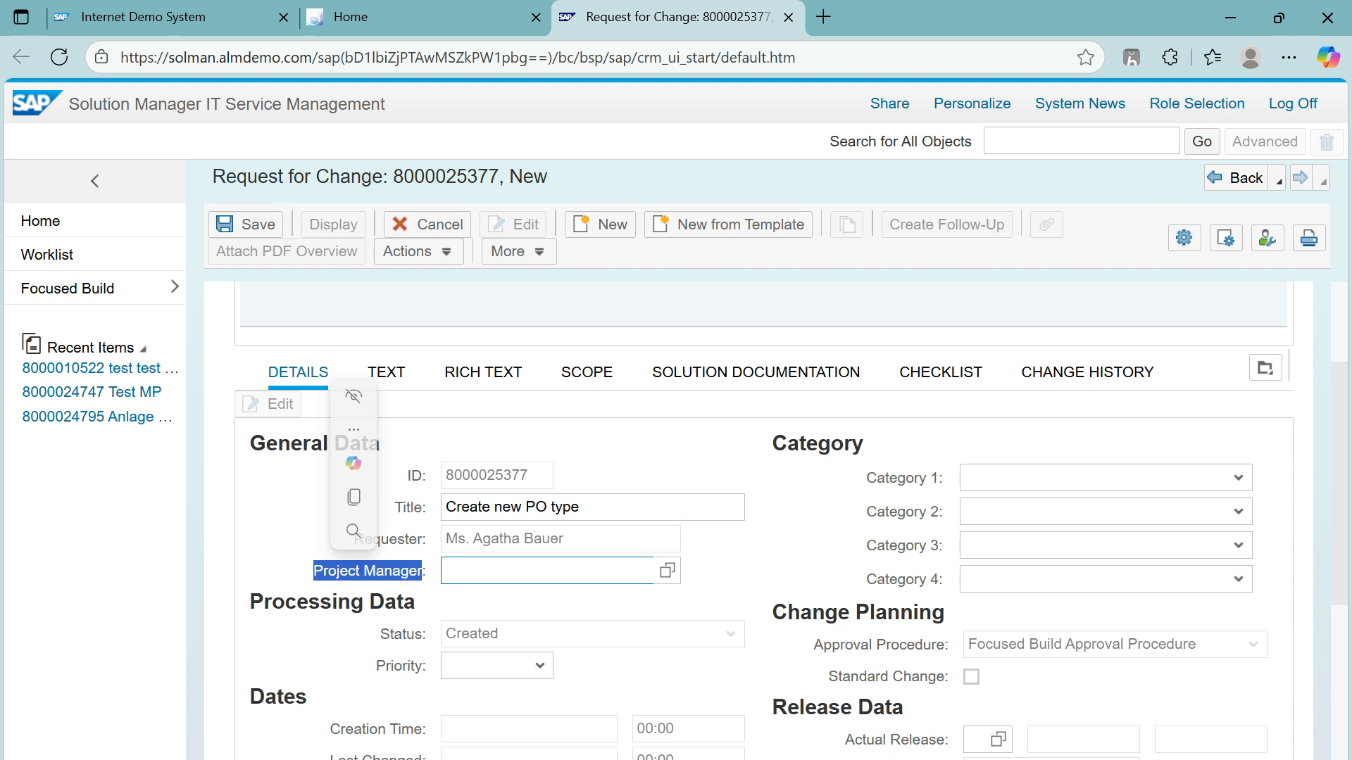
{"action": "left_click", "coordinate": [296, 549]}
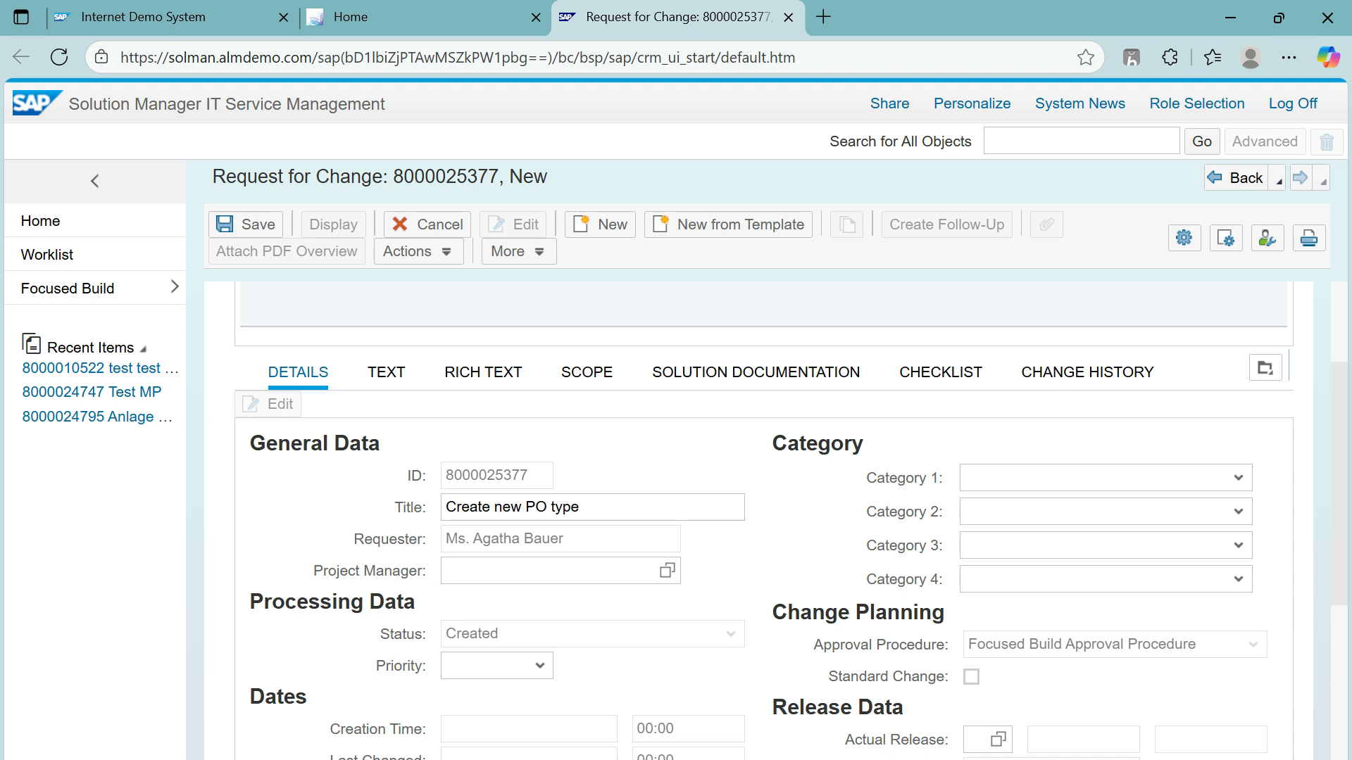
Step: Assign the first employee from the value help as project manager
{"action": "left_click", "coordinate": [667, 571]}
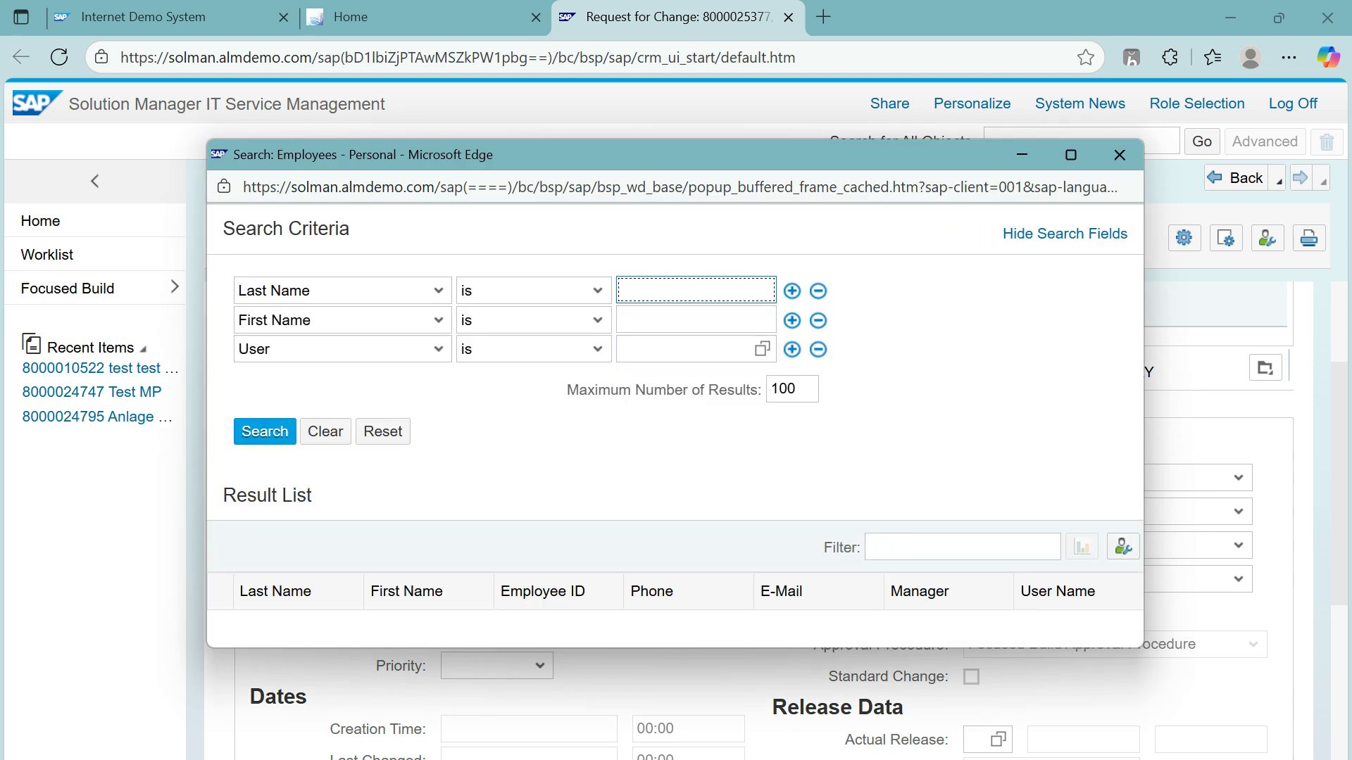
{"action": "left_click", "coordinate": [265, 432]}
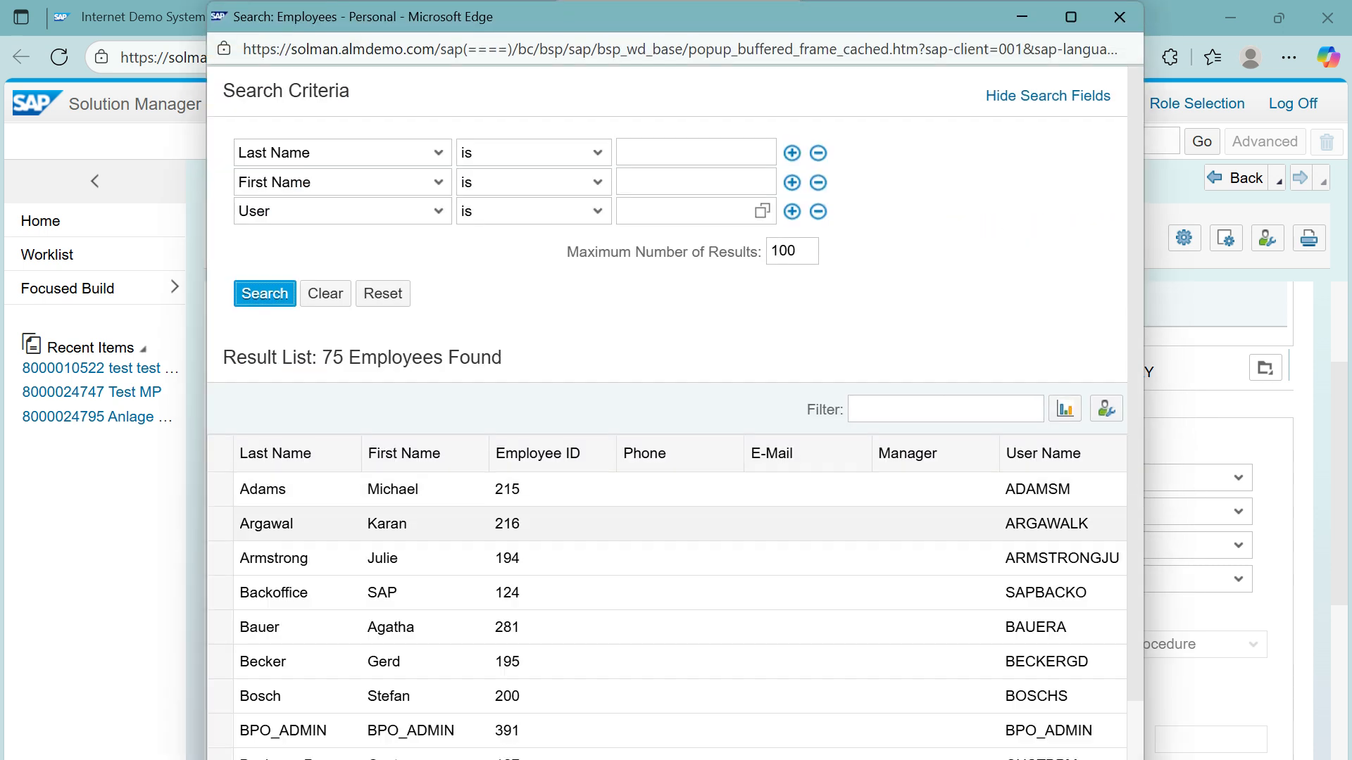
{"action": "double_click", "coordinate": [262, 489]}
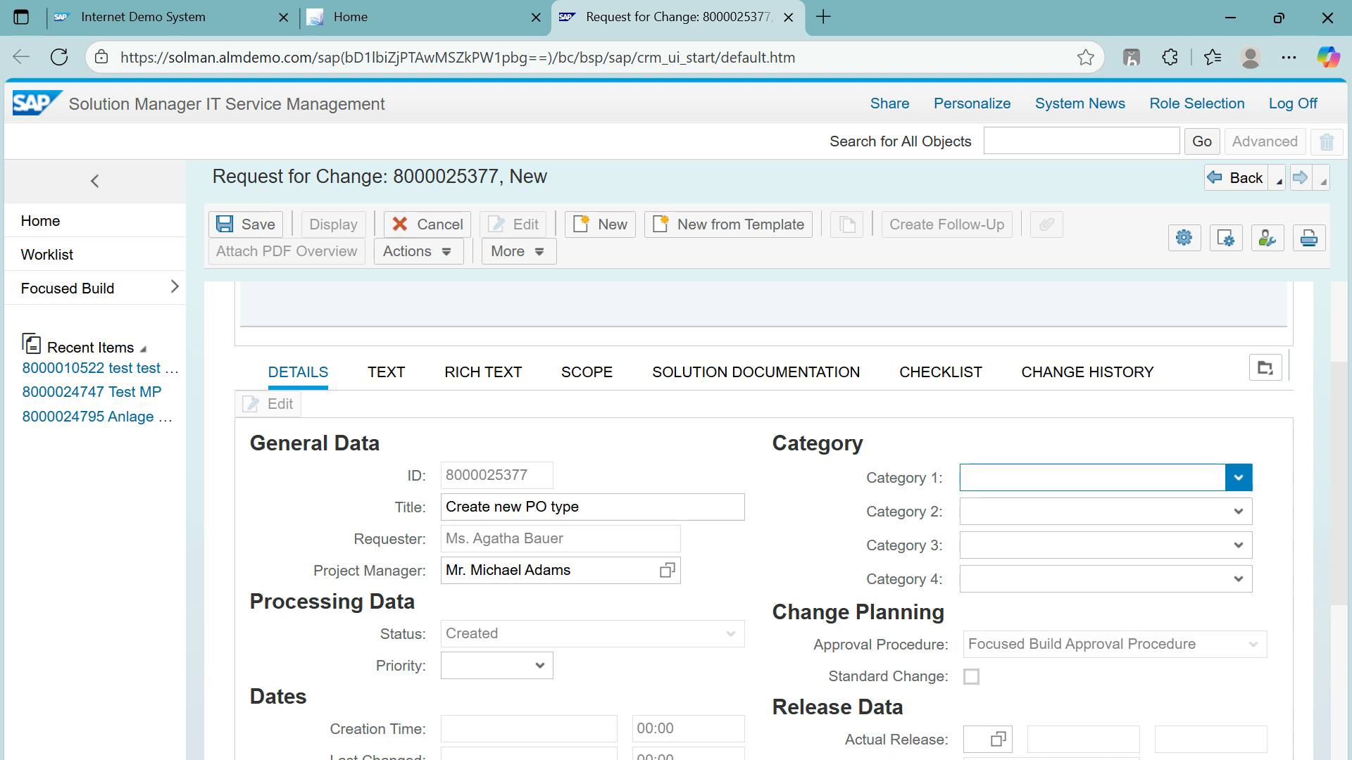
Step: Set Category 1 to IT Infrastructure and Category 2 to Databases
{"action": "left_click", "coordinate": [1238, 478]}
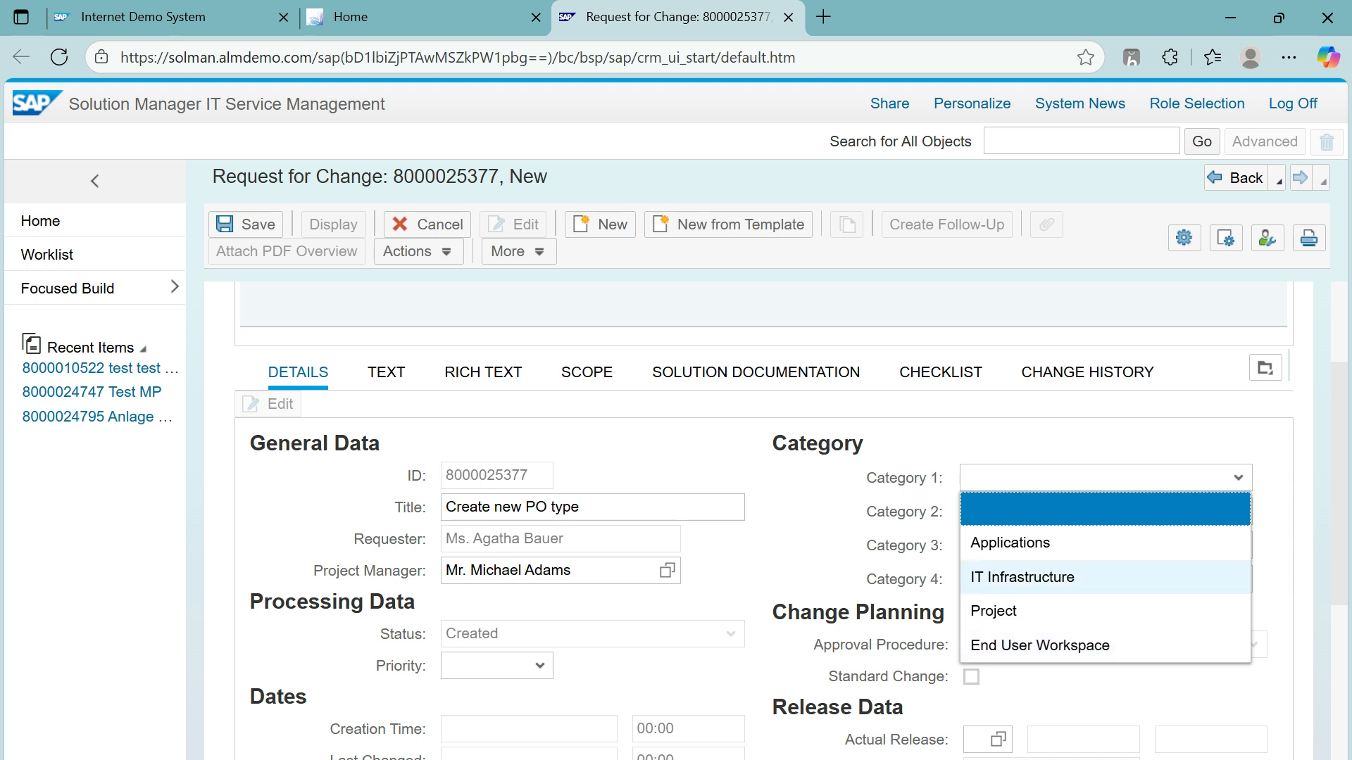
{"action": "left_click", "coordinate": [1022, 576]}
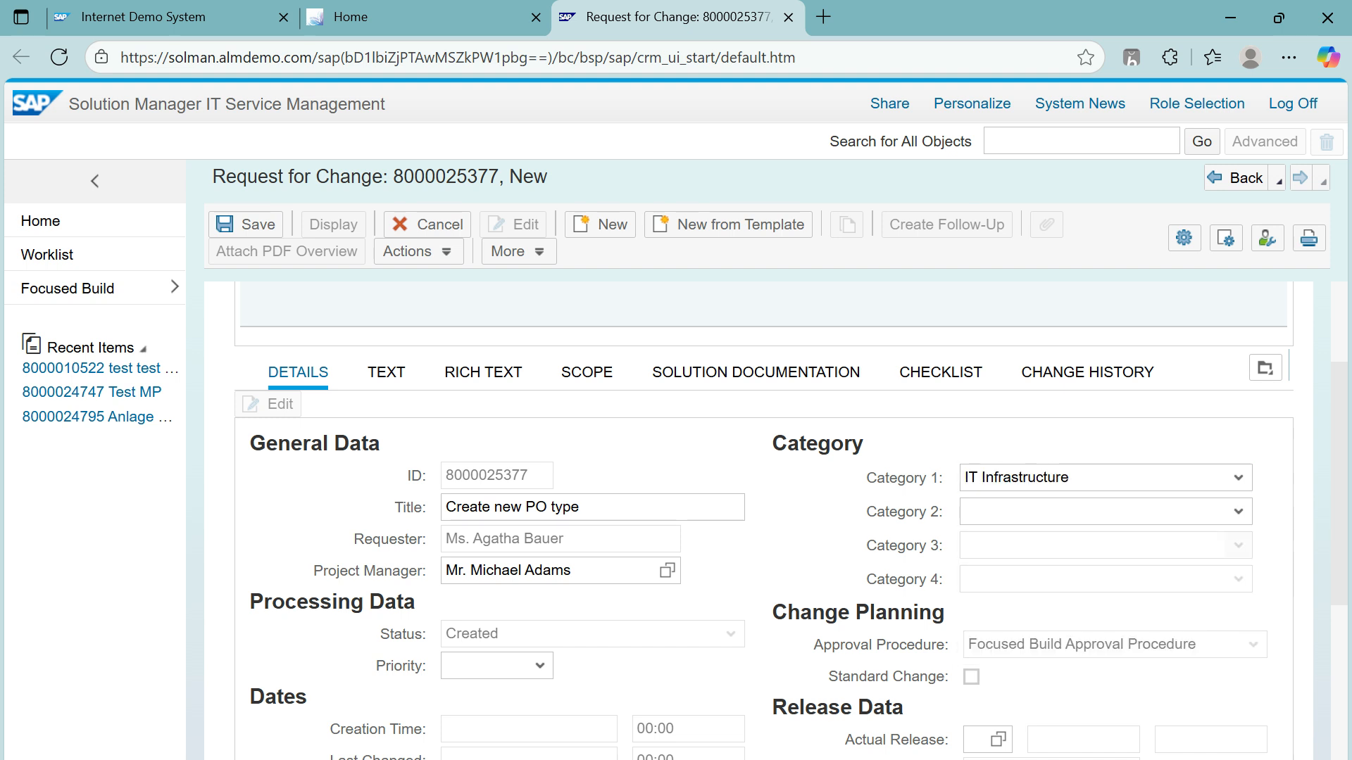
{"action": "left_click", "coordinate": [1238, 512]}
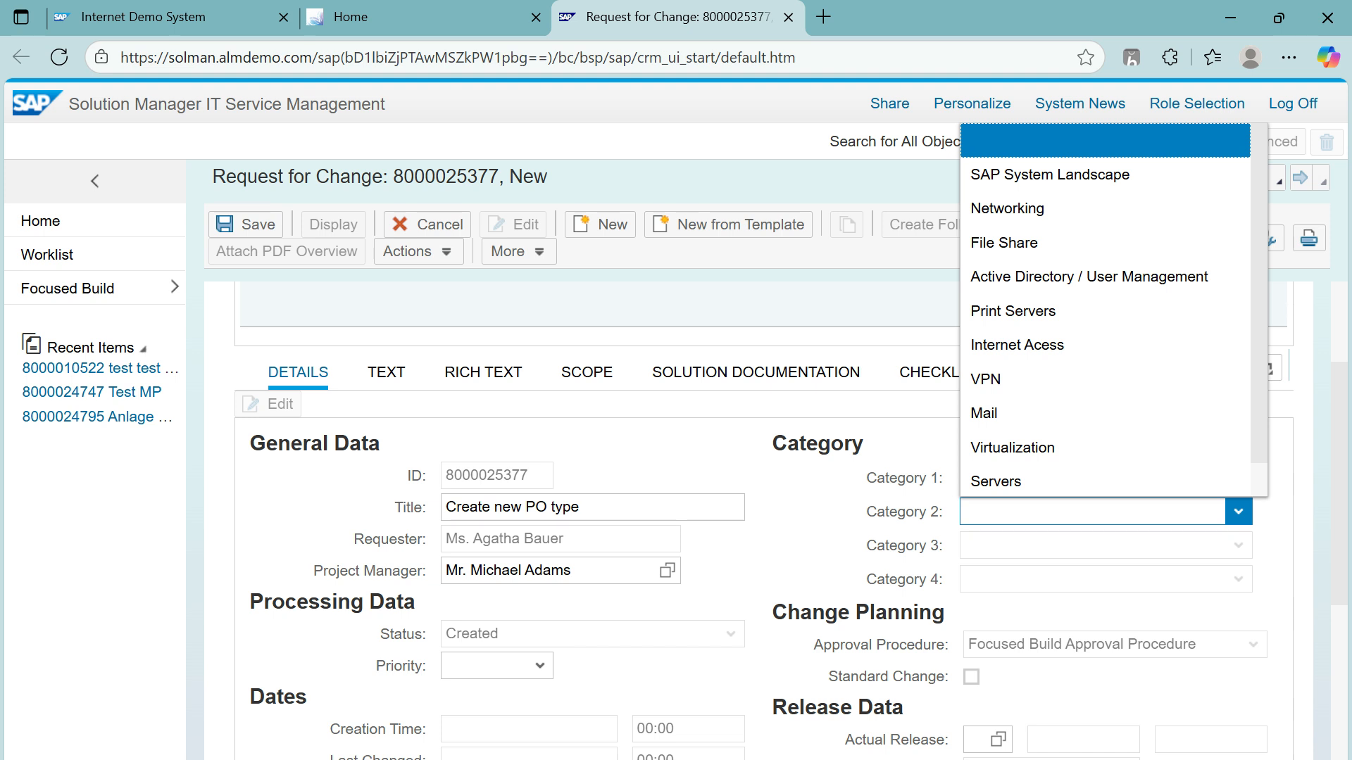
{"action": "scroll", "coordinate": [1056, 343], "scroll_direction": "down", "scroll_amount": 1}
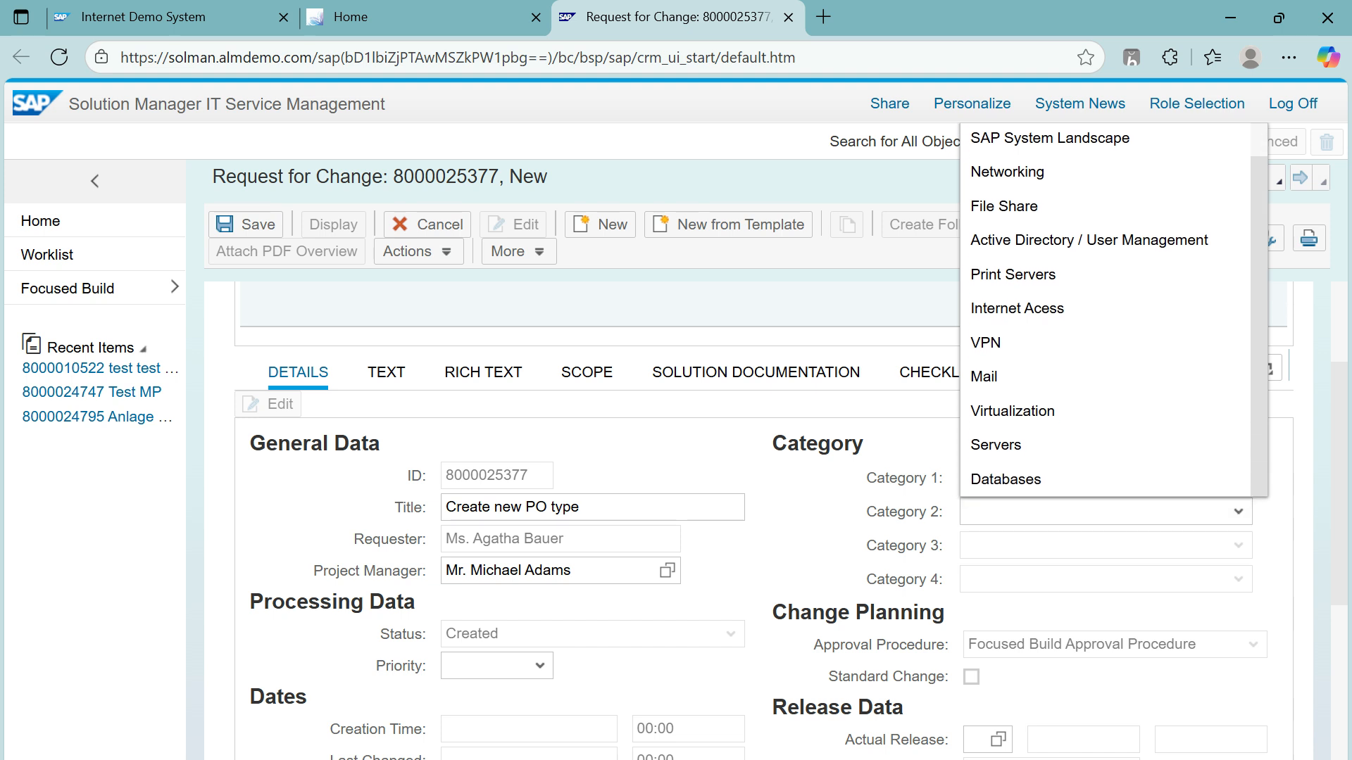
{"action": "left_click", "coordinate": [1021, 479]}
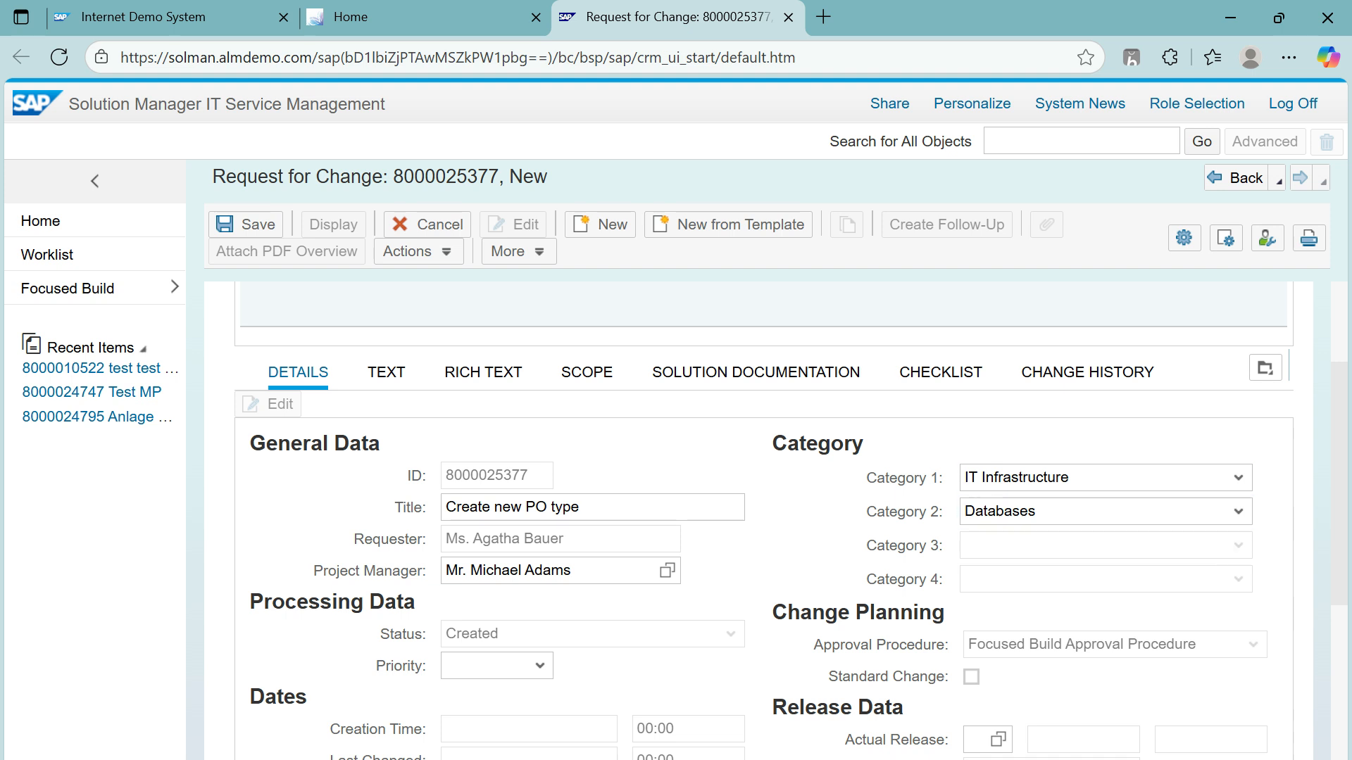
Step: Set the request's priority to 3: Medium
{"action": "scroll", "coordinate": [764, 510], "scroll_direction": "down", "scroll_amount": 3}
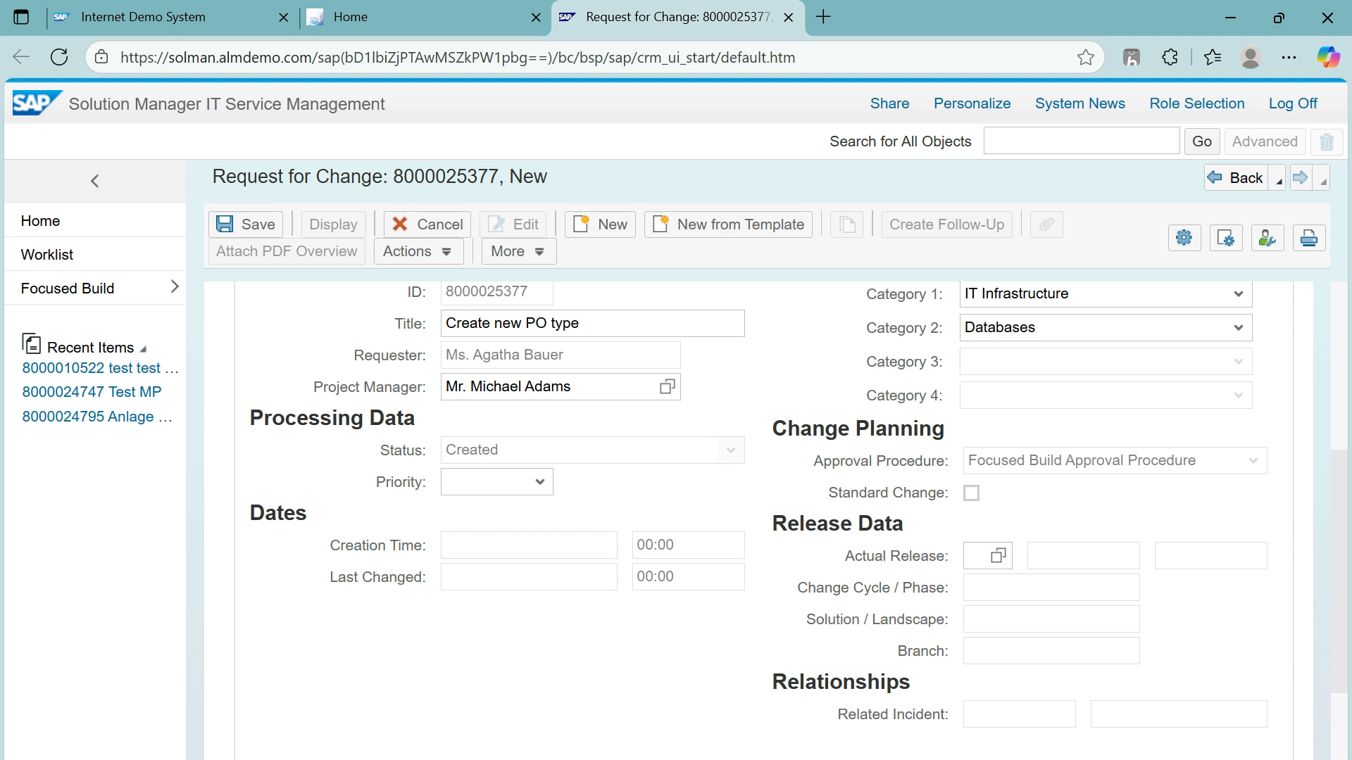
{"action": "left_click", "coordinate": [539, 483]}
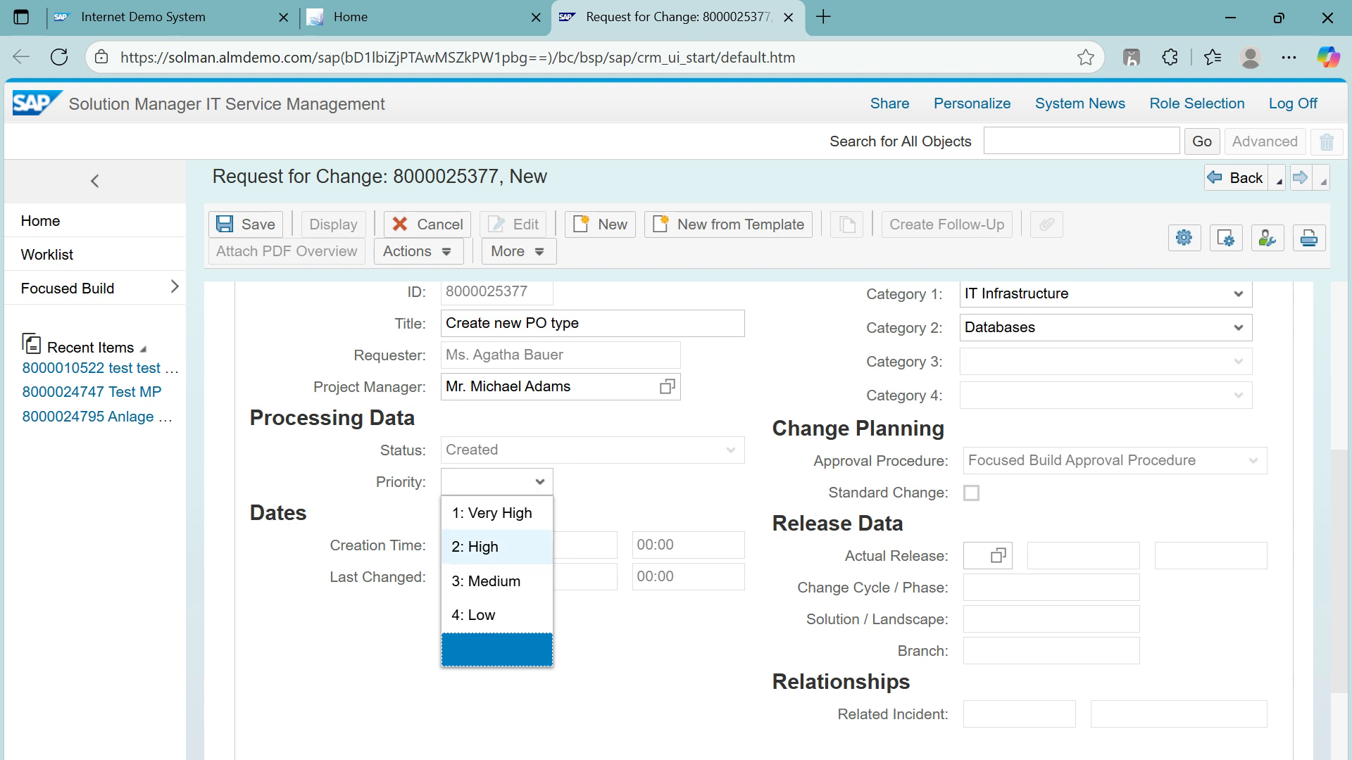
{"action": "left_click", "coordinate": [486, 582]}
Step: Bring up the Search: Change Cycles lookup for the Actual Release field
{"action": "left_click", "coordinate": [1083, 556]}
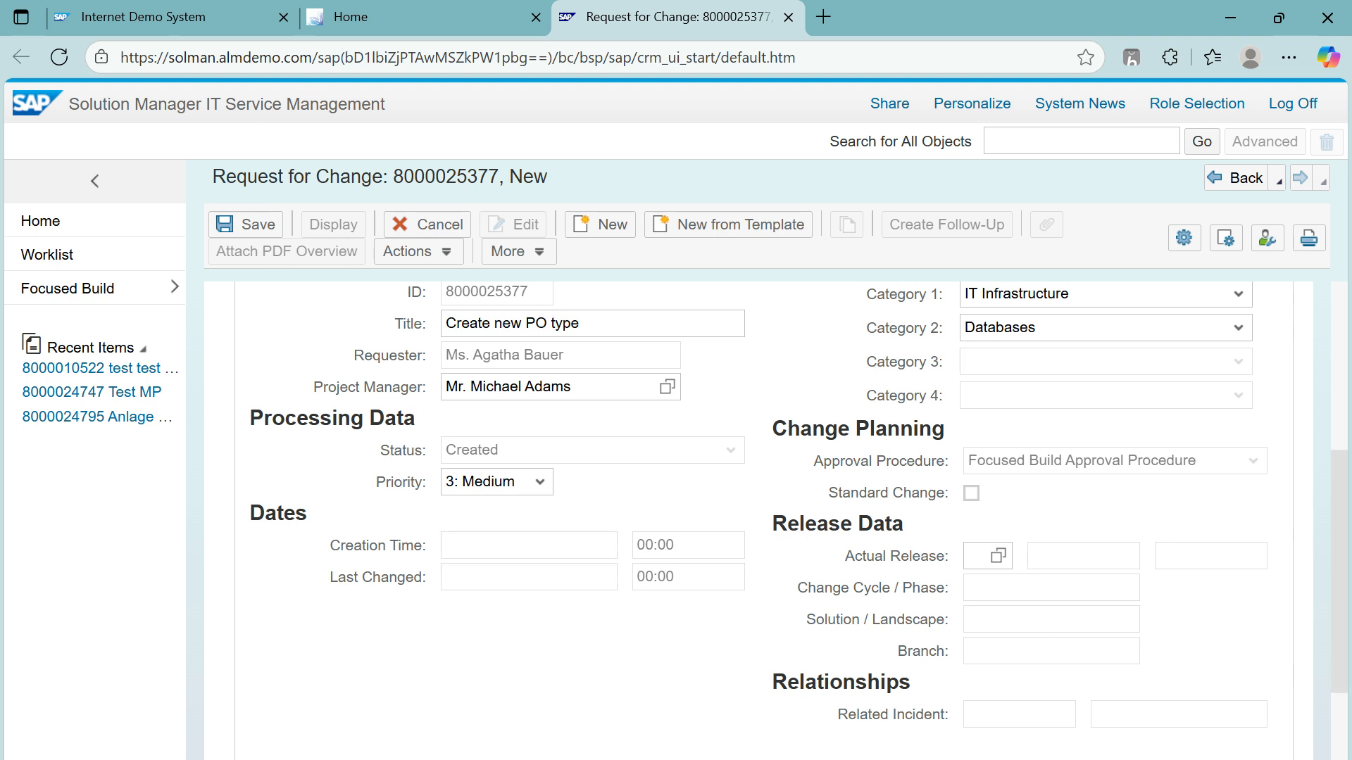
{"action": "scroll", "coordinate": [774, 521], "scroll_direction": "down", "scroll_amount": 2}
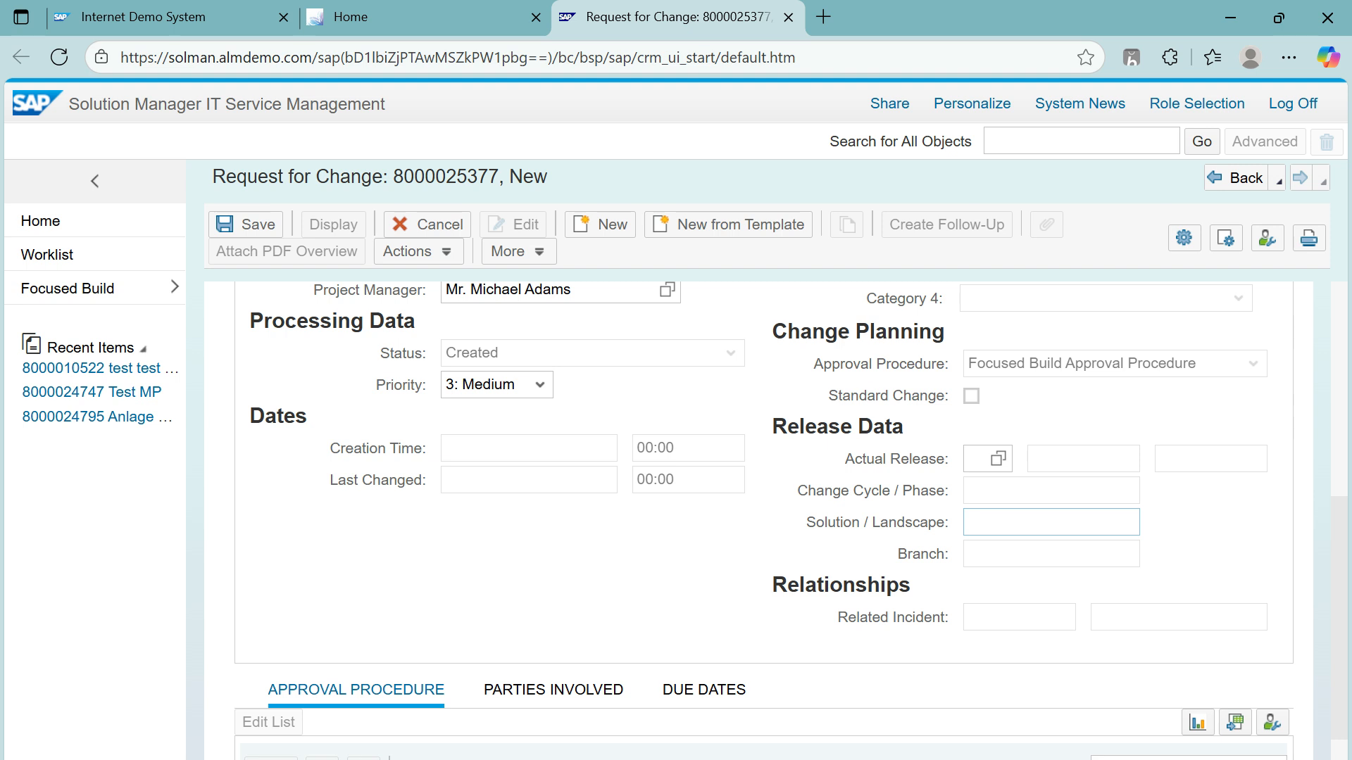
{"action": "key", "text": "shift+Tab"}
{"action": "key", "text": "shift+Tab"}
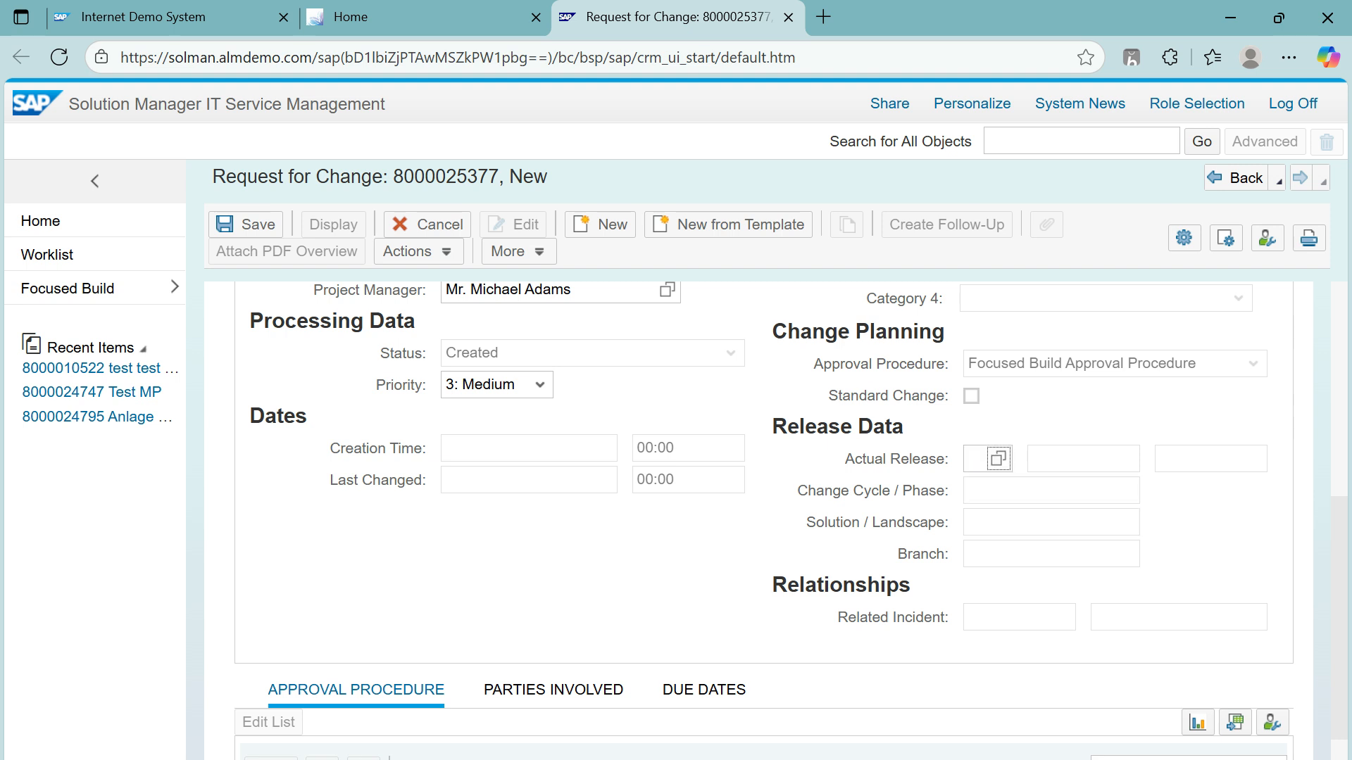
{"action": "key", "text": "Return"}
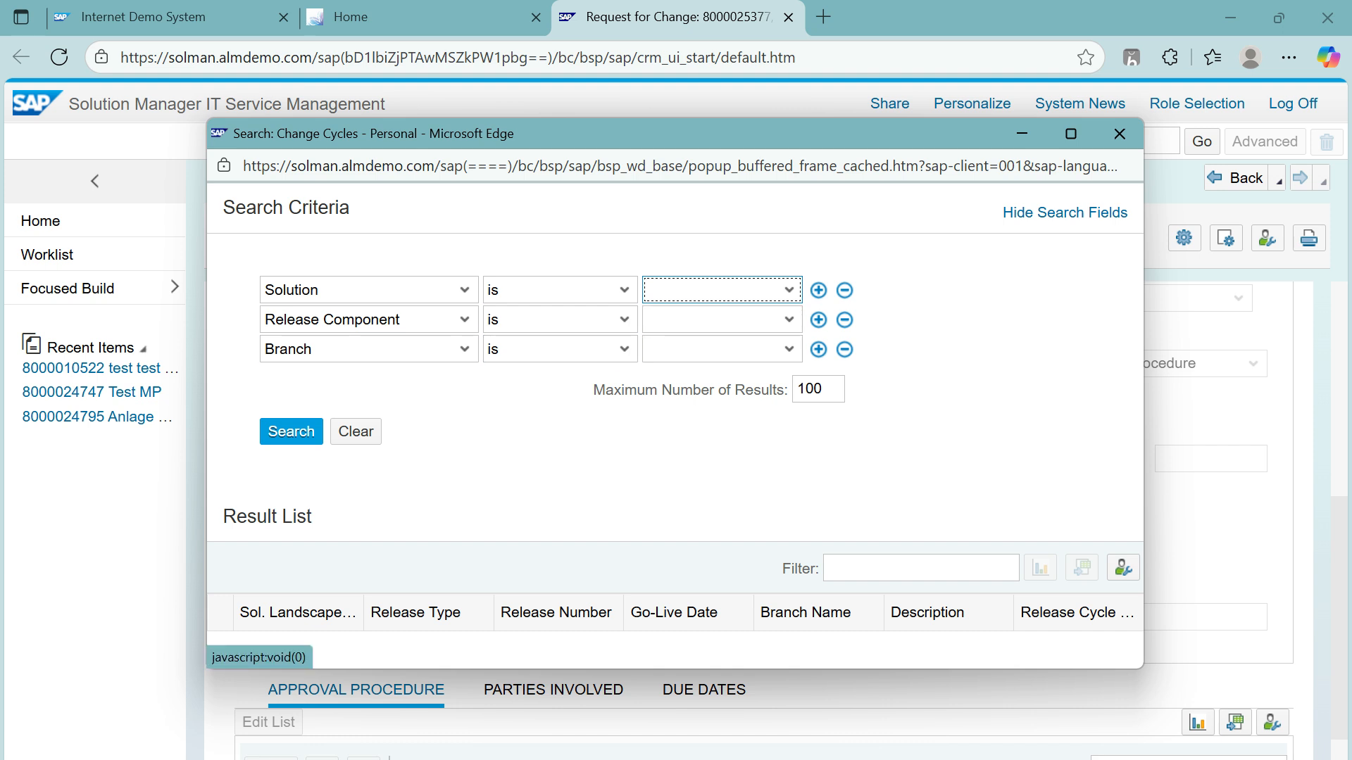
{"action": "left_click", "coordinate": [291, 431]}
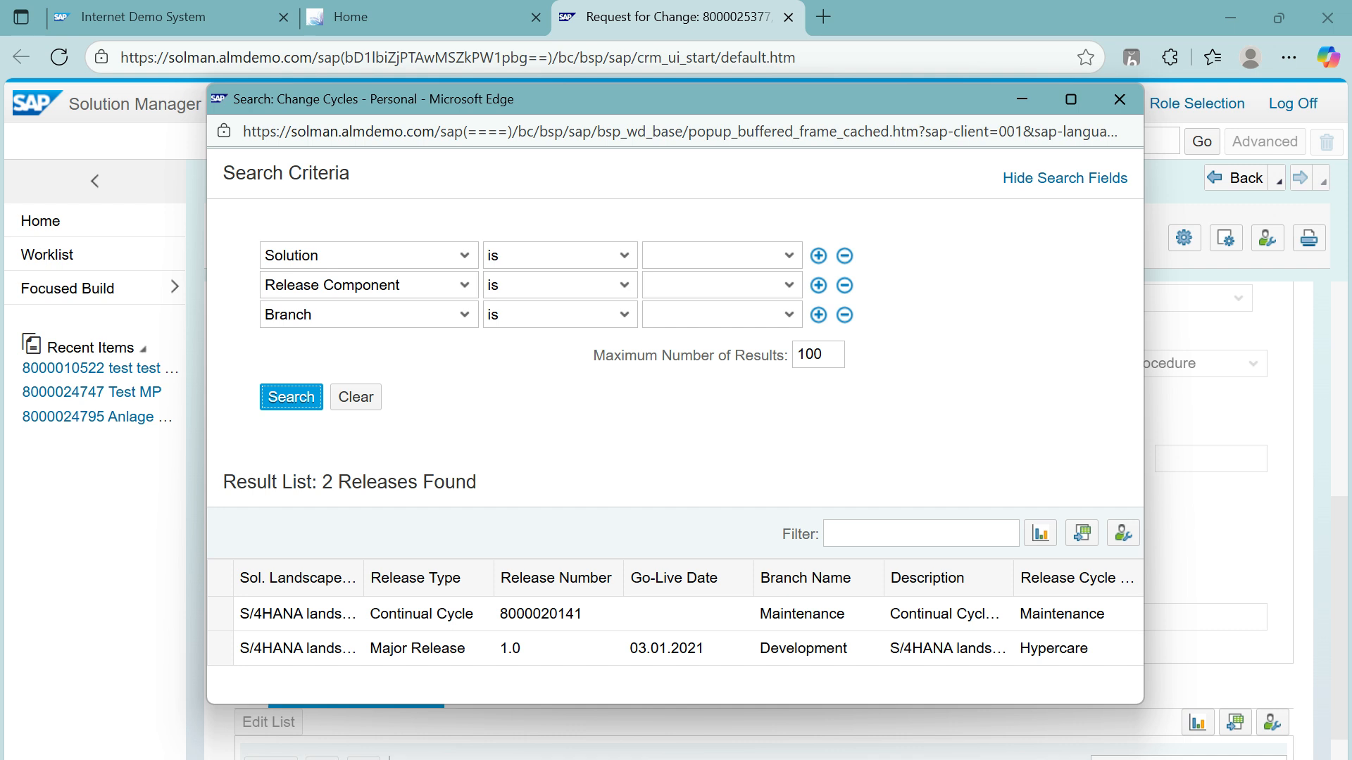
{"action": "double_click", "coordinate": [422, 614]}
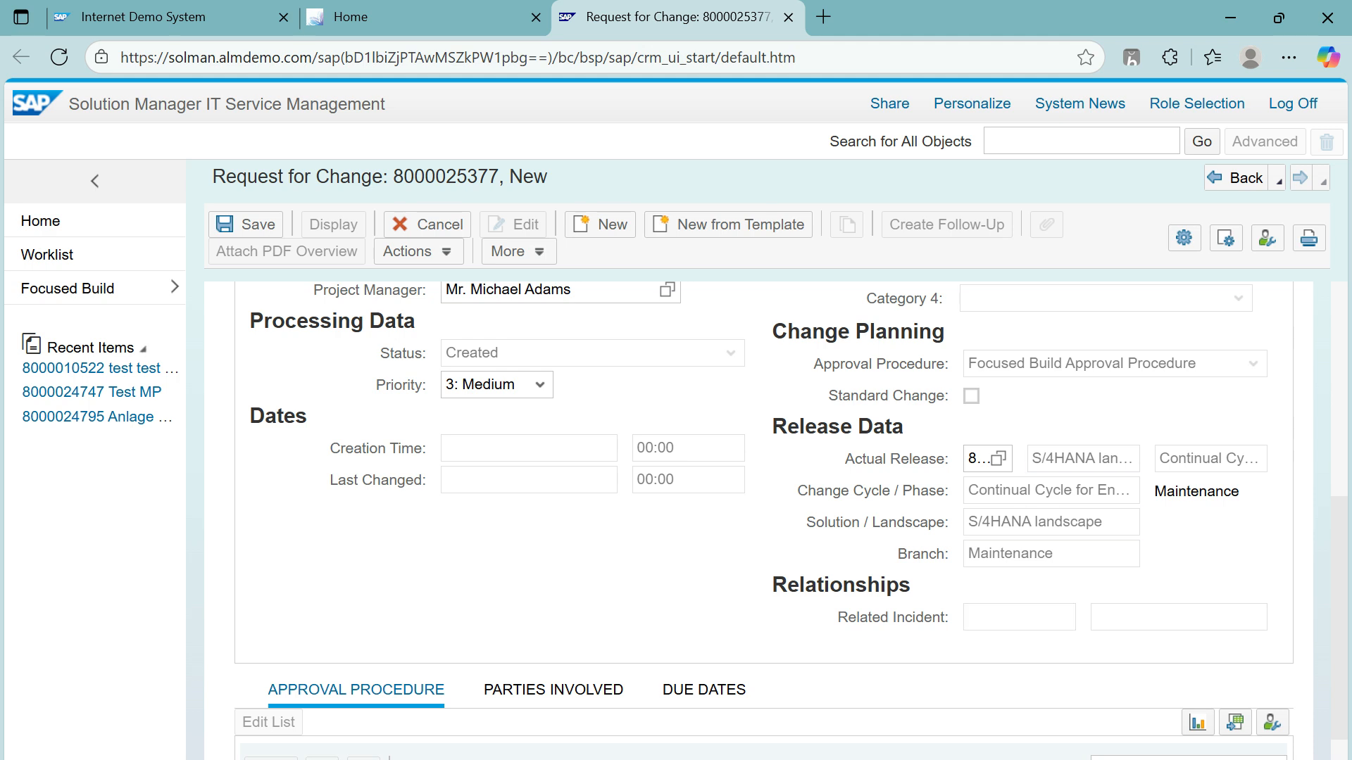
{"action": "scroll", "coordinate": [774, 521], "scroll_direction": "down", "scroll_amount": 2}
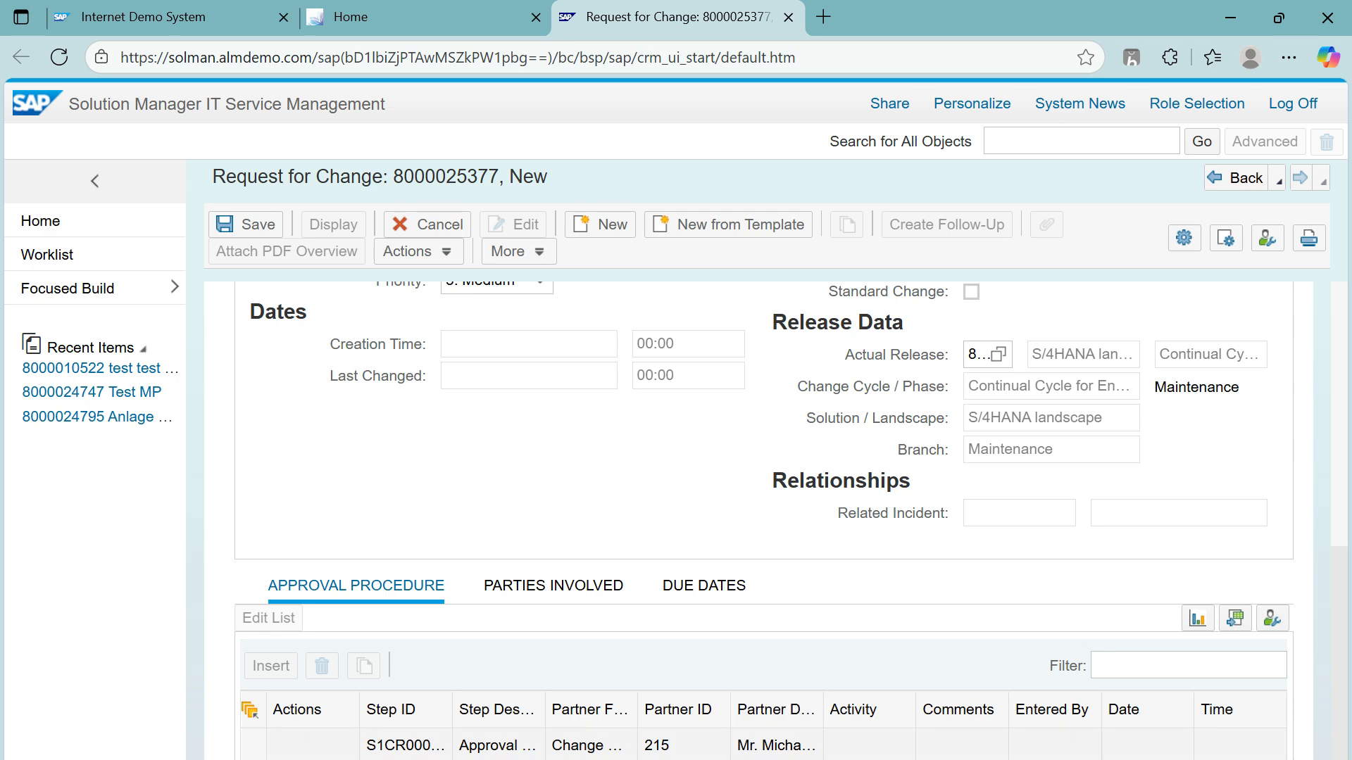
{"action": "double_click", "coordinate": [781, 746]}
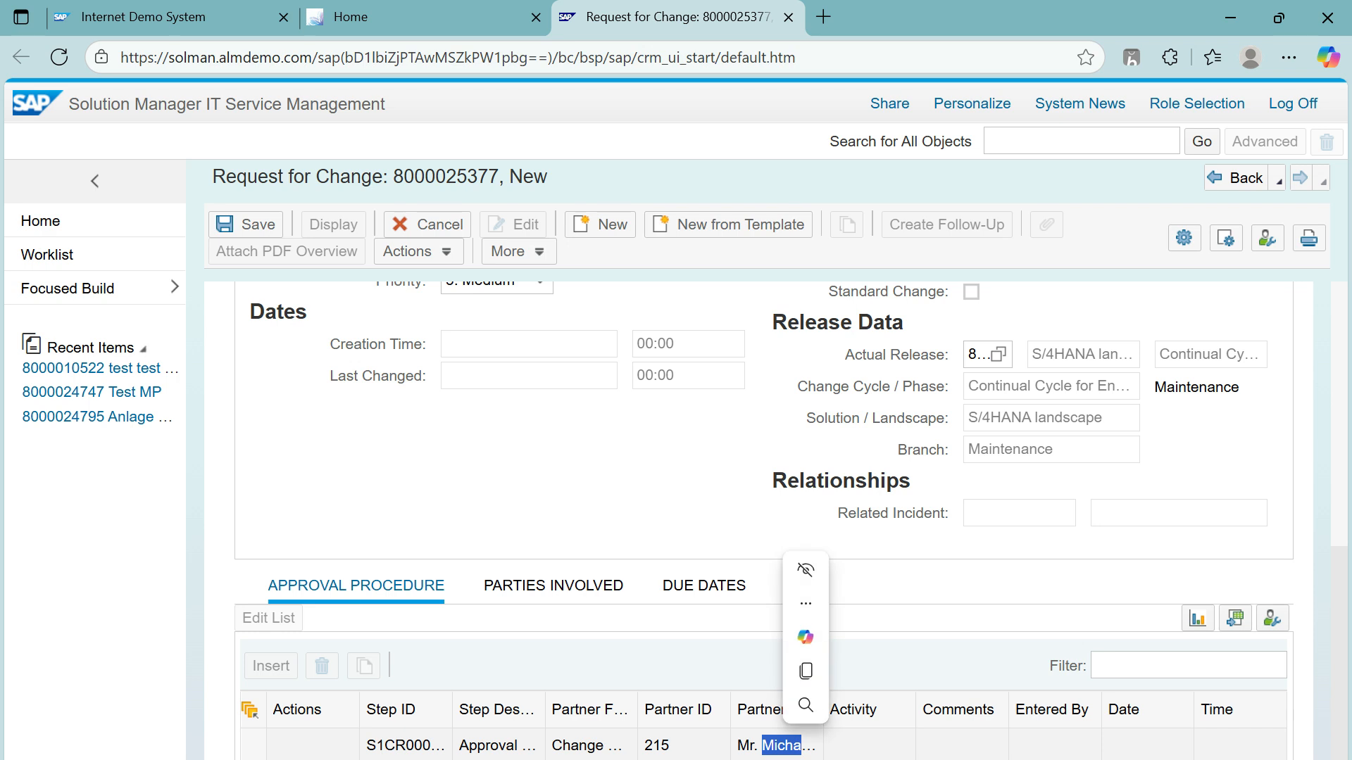
{"action": "left_click", "coordinate": [782, 746]}
{"action": "scroll", "coordinate": [764, 521], "scroll_direction": "up", "scroll_amount": 6}
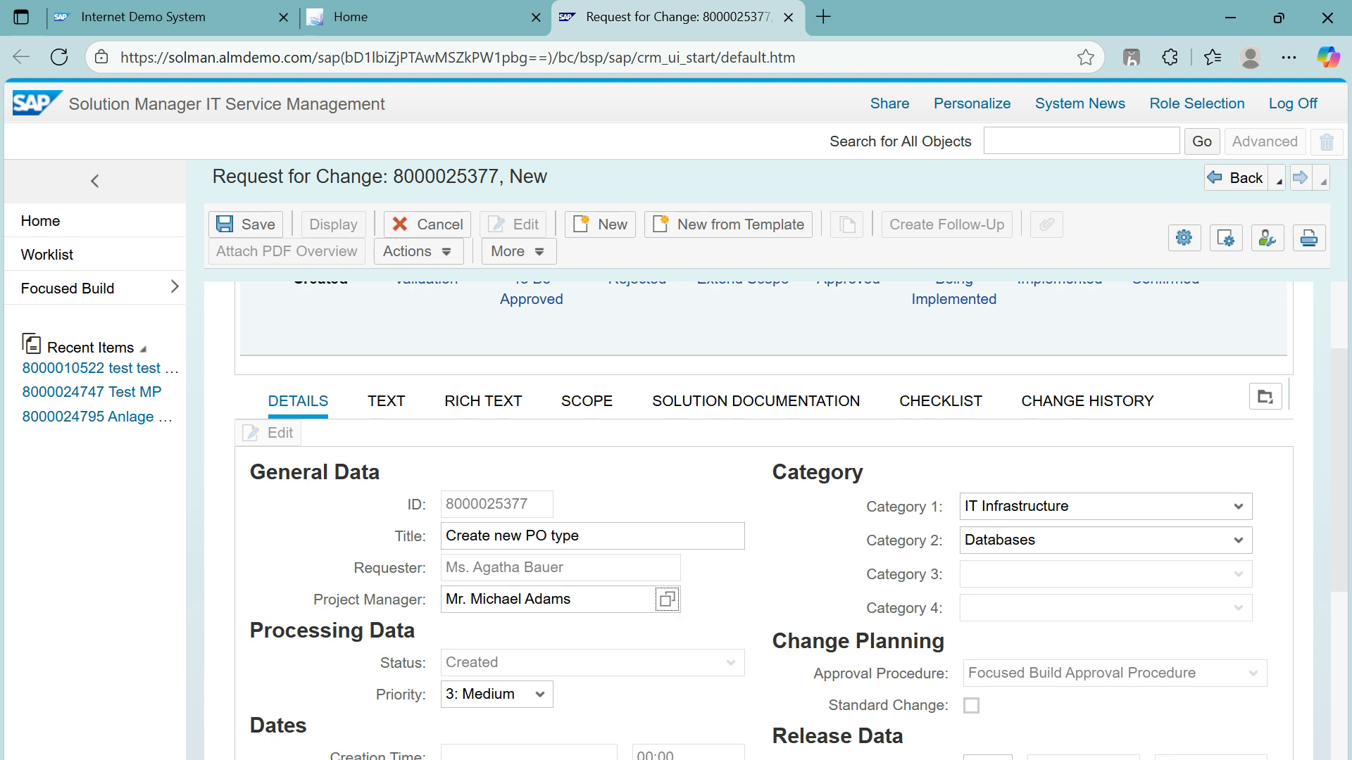
Step: Find the requester by user ID in the employee search and make them project manager
{"action": "left_click", "coordinate": [667, 599]}
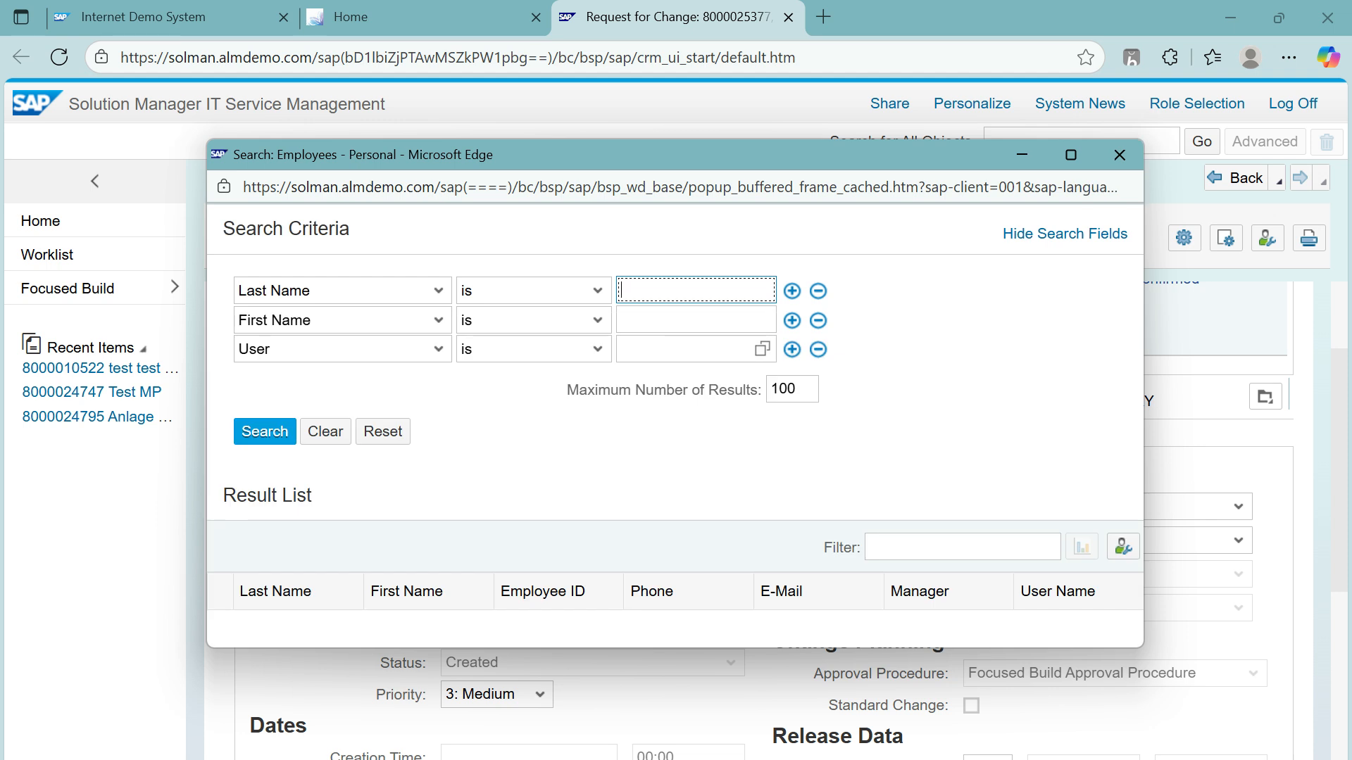
{"action": "left_click", "coordinate": [682, 349]}
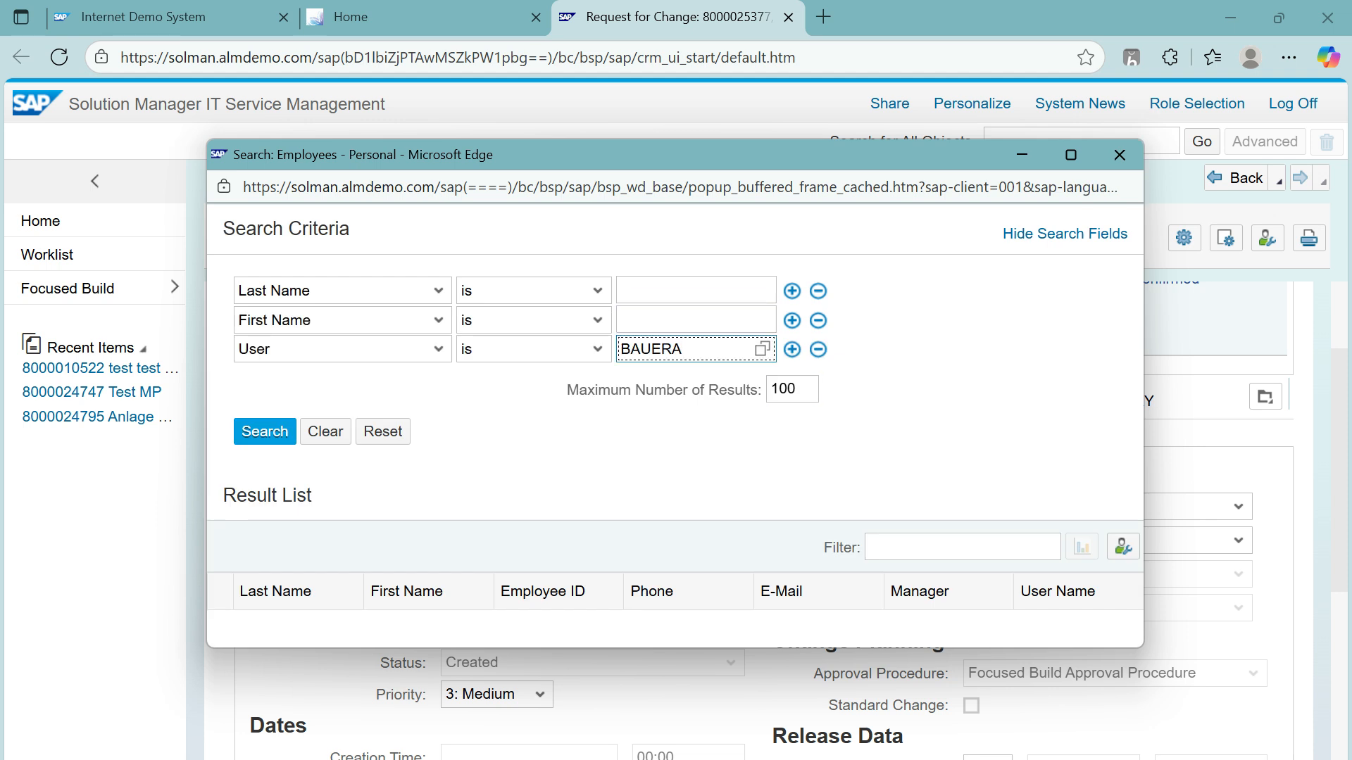
{"action": "left_click", "coordinate": [265, 431]}
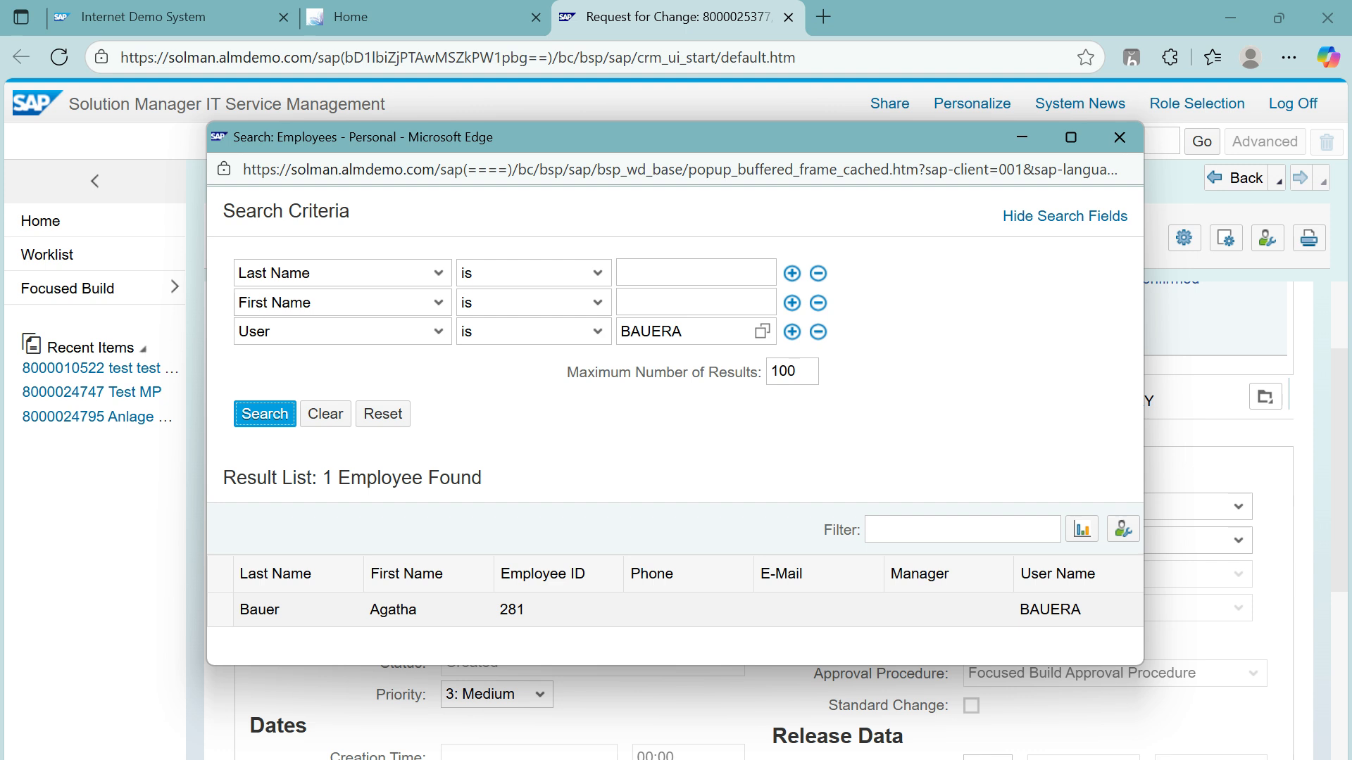
{"action": "double_click", "coordinate": [260, 610]}
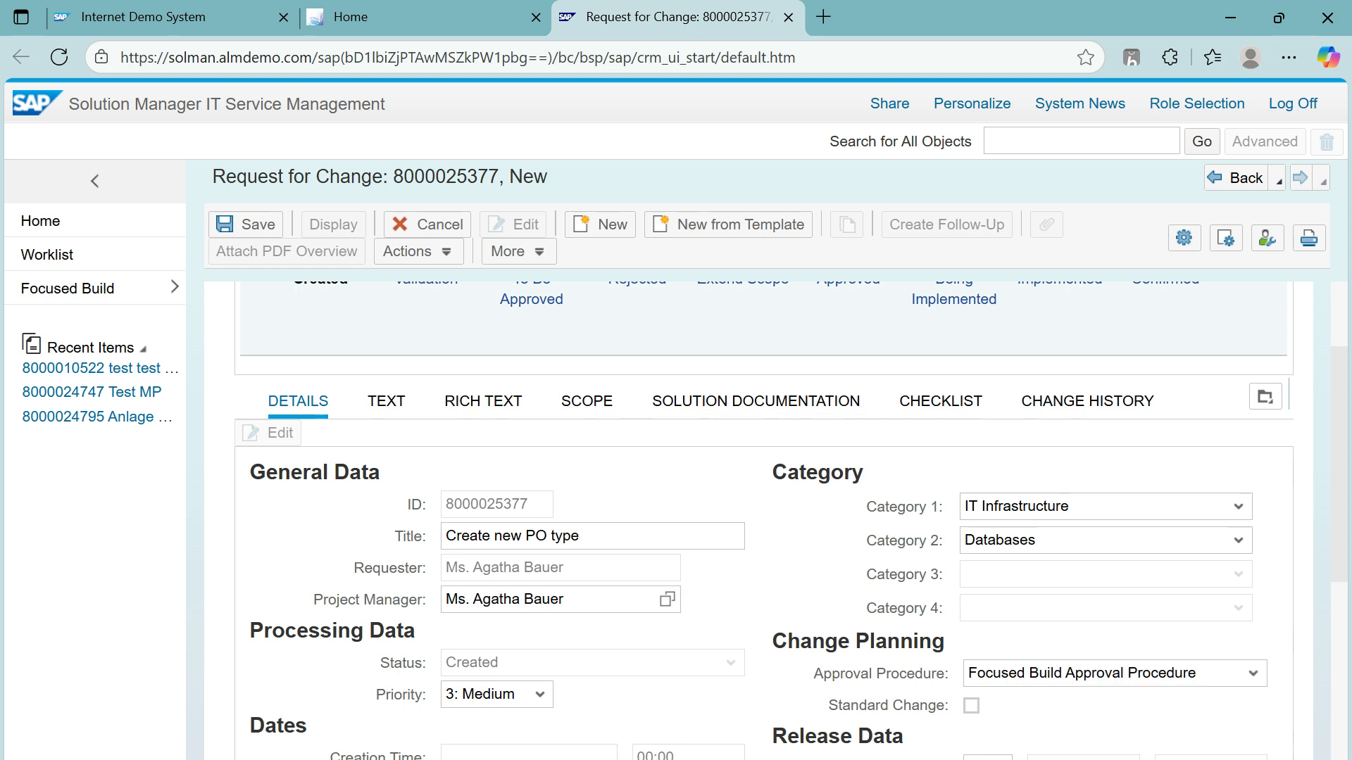
{"action": "scroll", "coordinate": [791, 521], "scroll_direction": "down", "scroll_amount": 6}
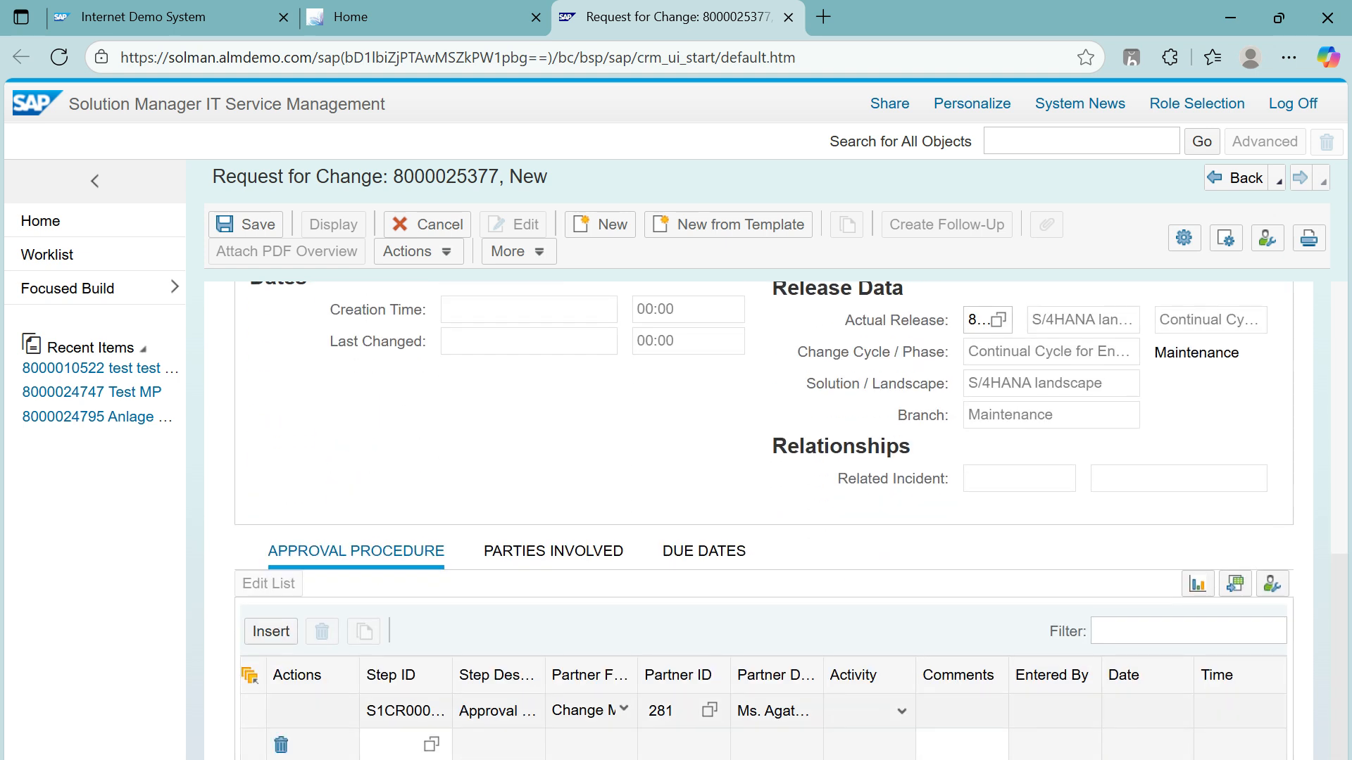
{"action": "left_click", "coordinate": [901, 711]}
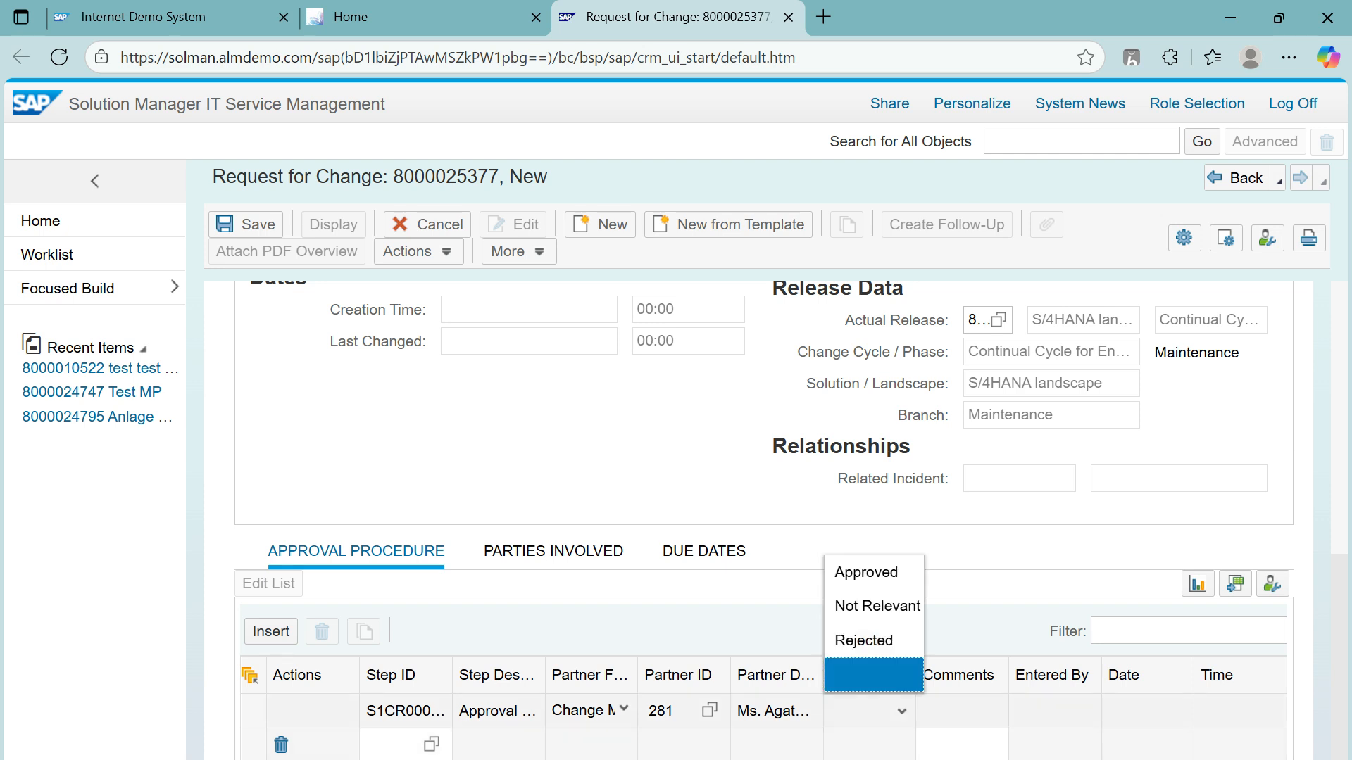
{"action": "left_click", "coordinate": [901, 711]}
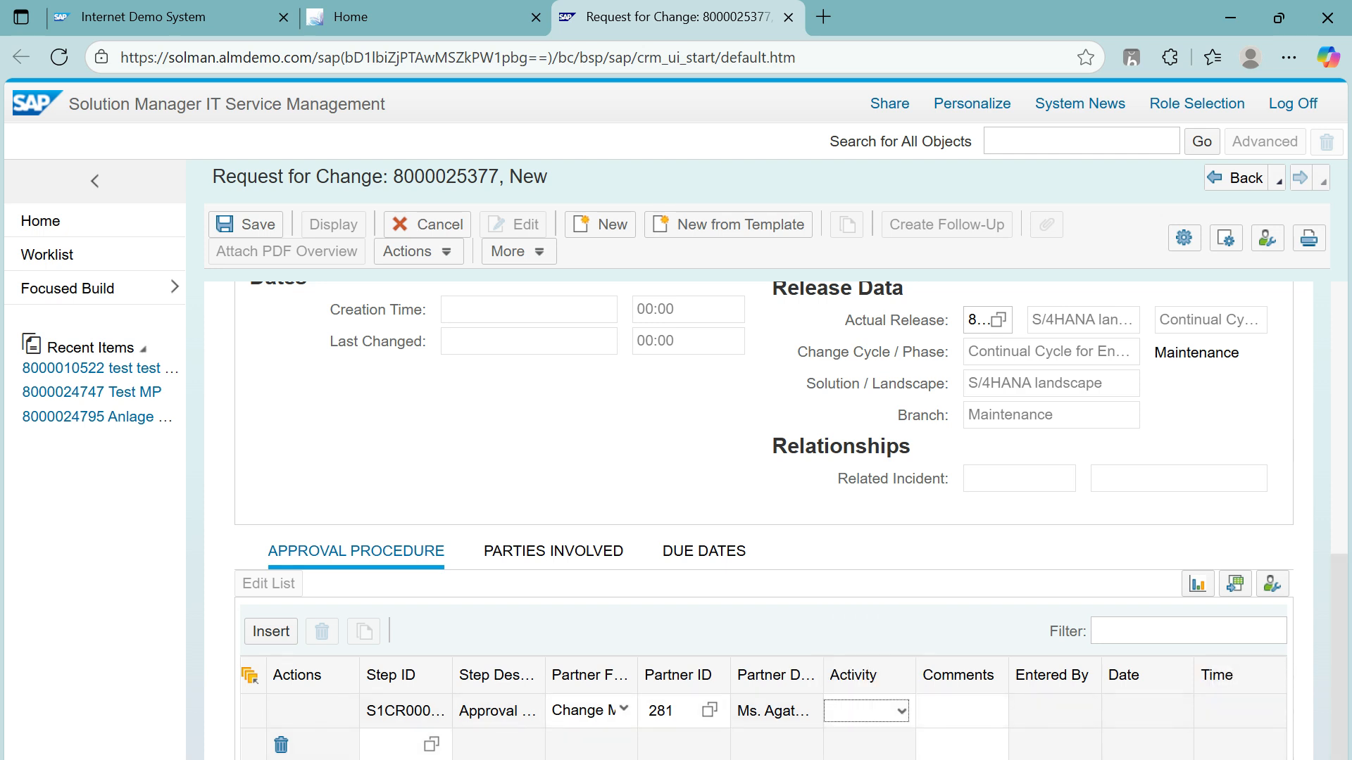
{"action": "scroll", "coordinate": [901, 521], "scroll_direction": "up", "scroll_amount": 8}
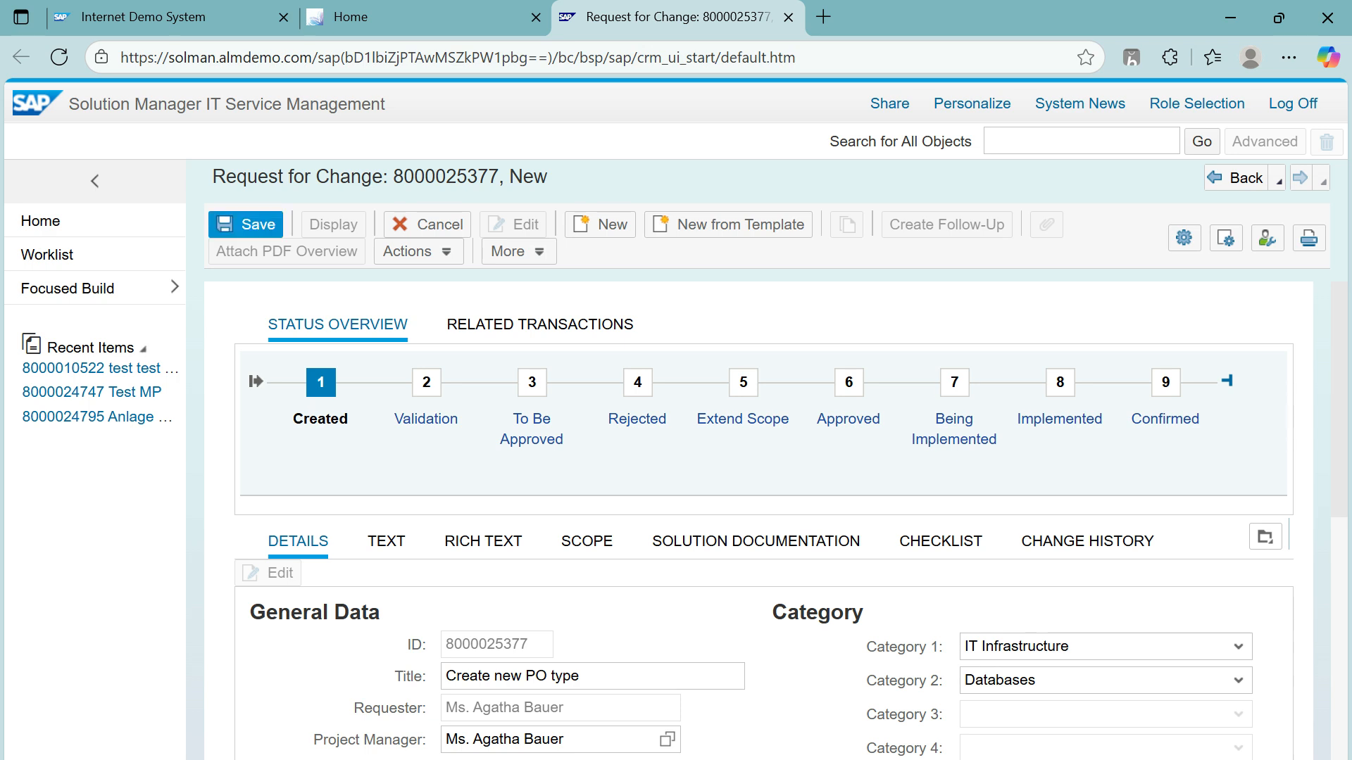
{"action": "left_click", "coordinate": [246, 225]}
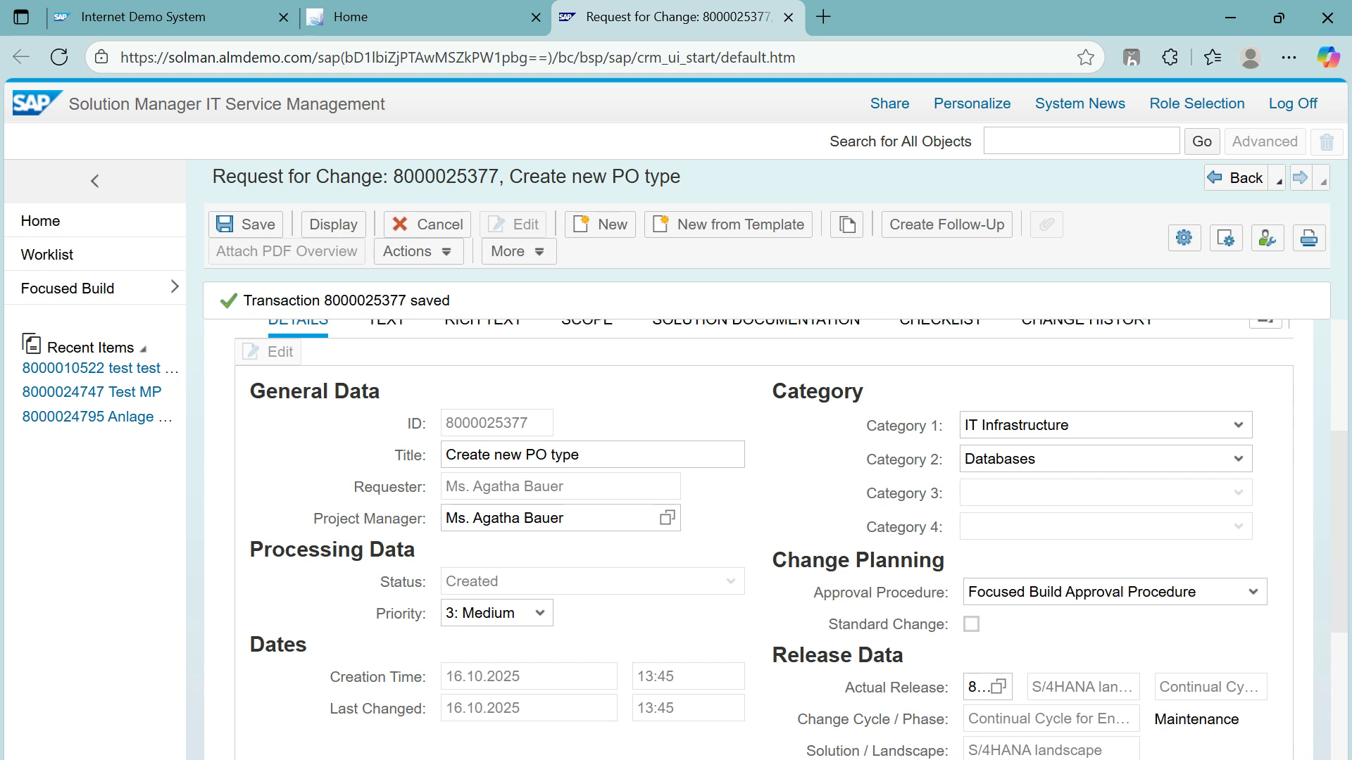
{"action": "right_click", "coordinate": [1342, 454]}
{"action": "left_click", "coordinate": [1346, 457]}
{"action": "right_click", "coordinate": [1339, 486]}
{"action": "left_click", "coordinate": [1339, 486]}
{"action": "left_click_drag", "start_coordinate": [1339, 486], "coordinate": [1339, 370]}
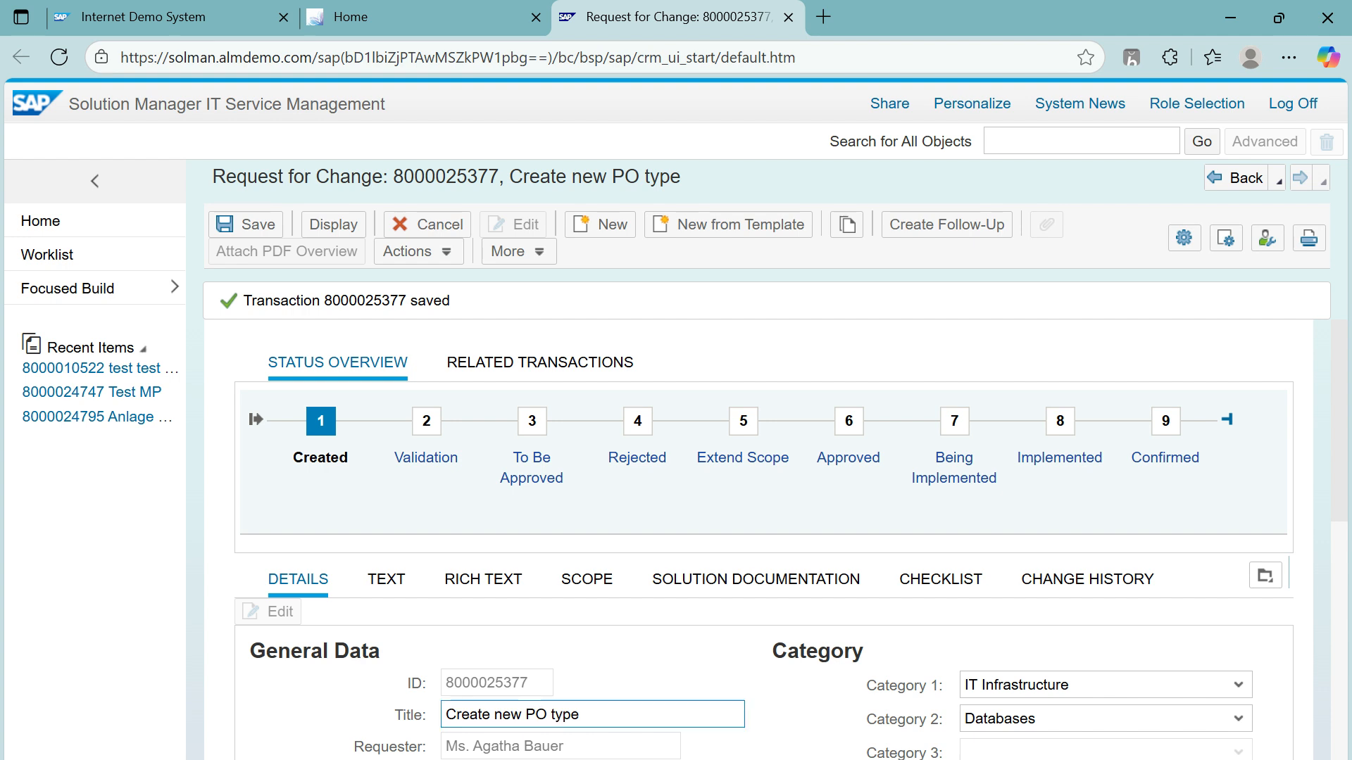
{"action": "scroll", "coordinate": [791, 539], "scroll_direction": "down", "scroll_amount": 2}
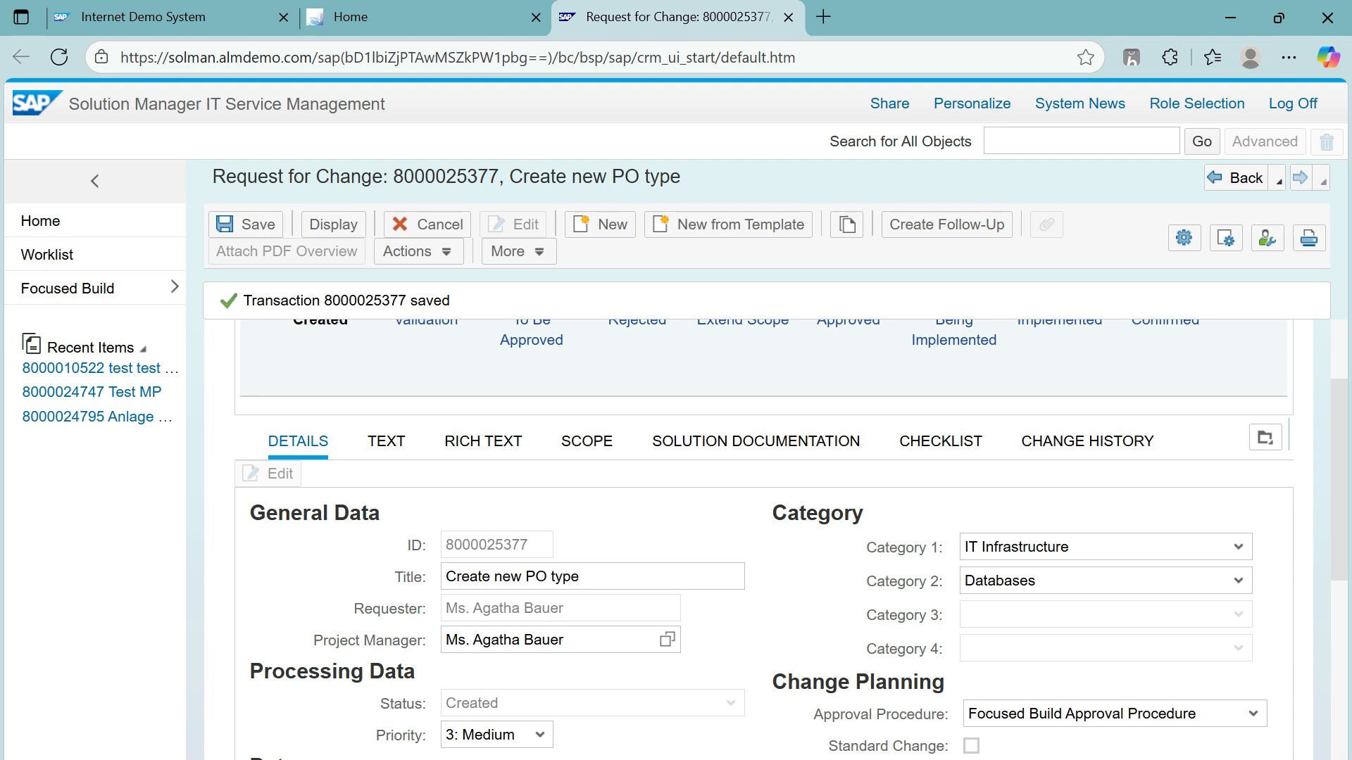
{"action": "right_click", "coordinate": [984, 292]}
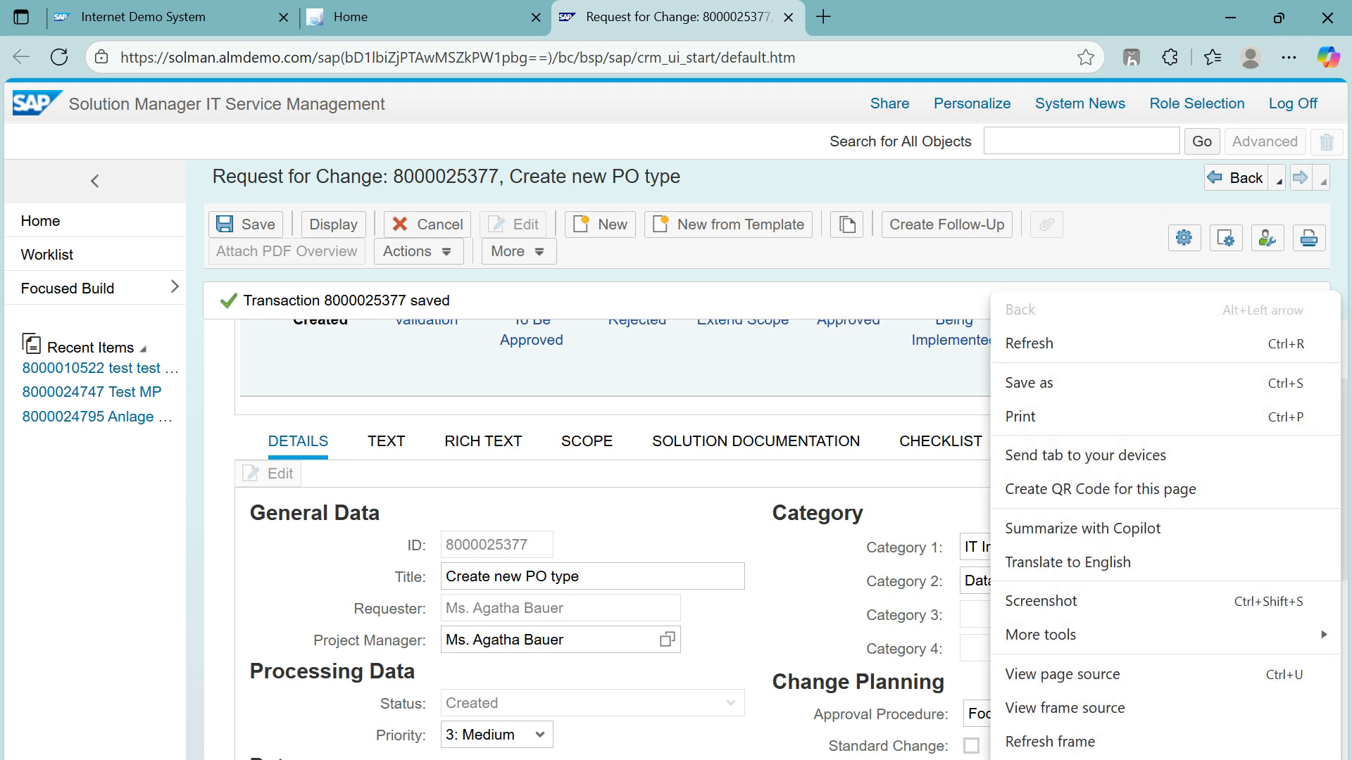
{"action": "key", "text": "Escape"}
{"action": "right_click", "coordinate": [994, 287]}
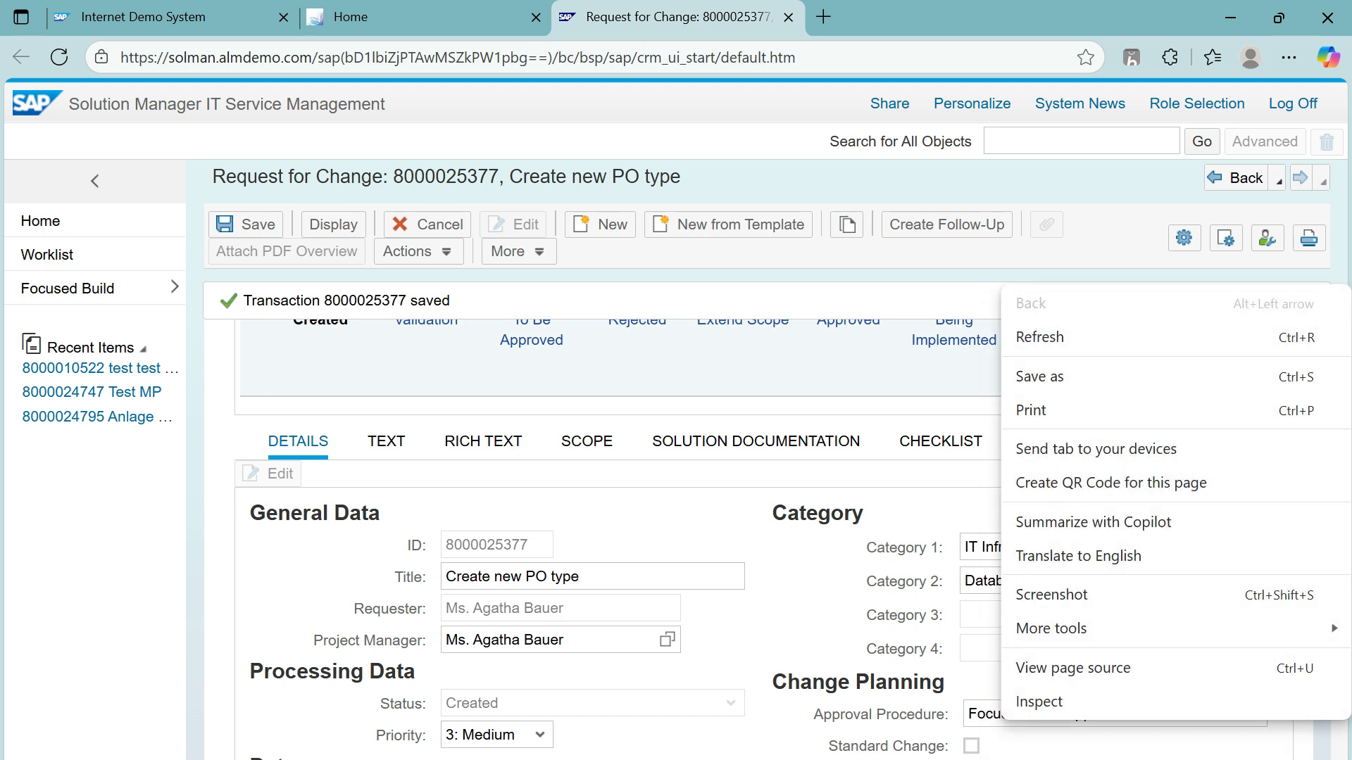
{"action": "key", "text": "Escape"}
{"action": "scroll", "coordinate": [775, 535], "scroll_direction": "up", "scroll_amount": 2}
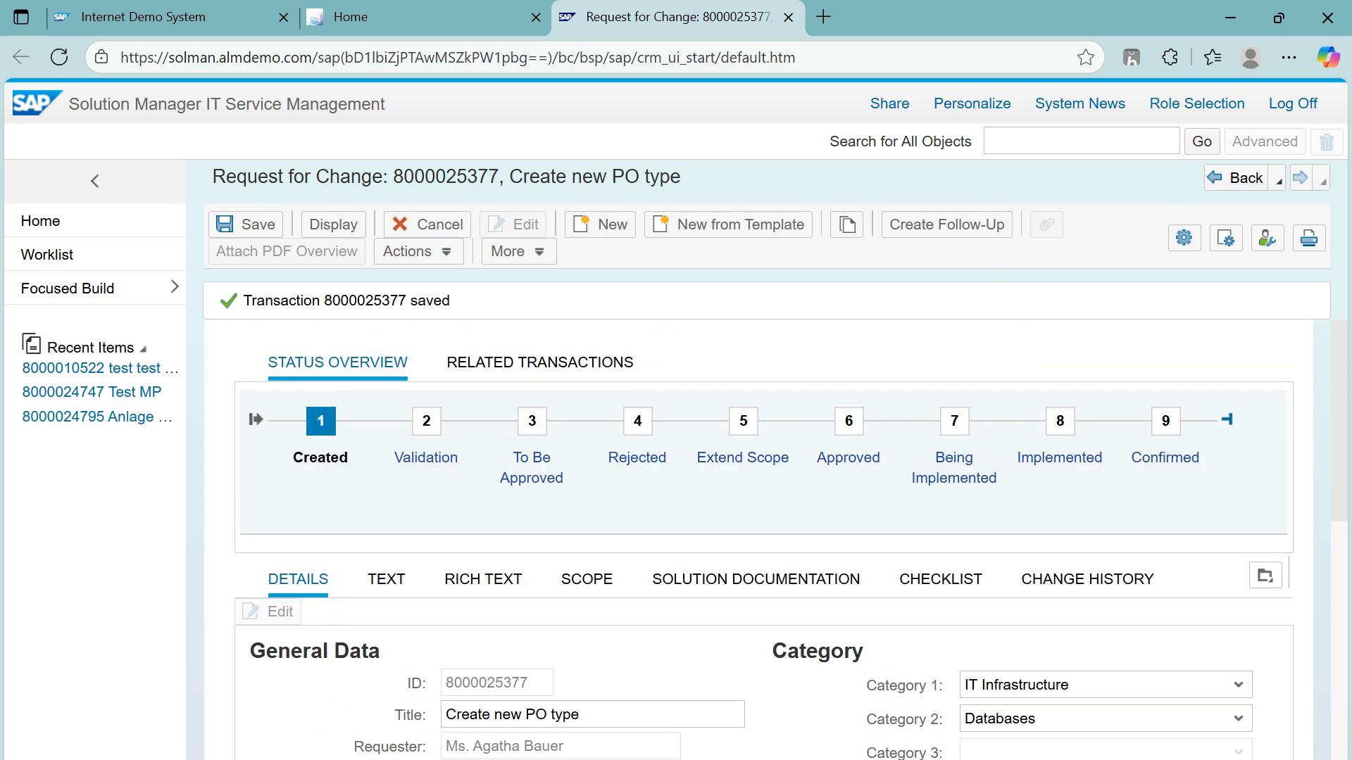
{"action": "left_click", "coordinate": [418, 251]}
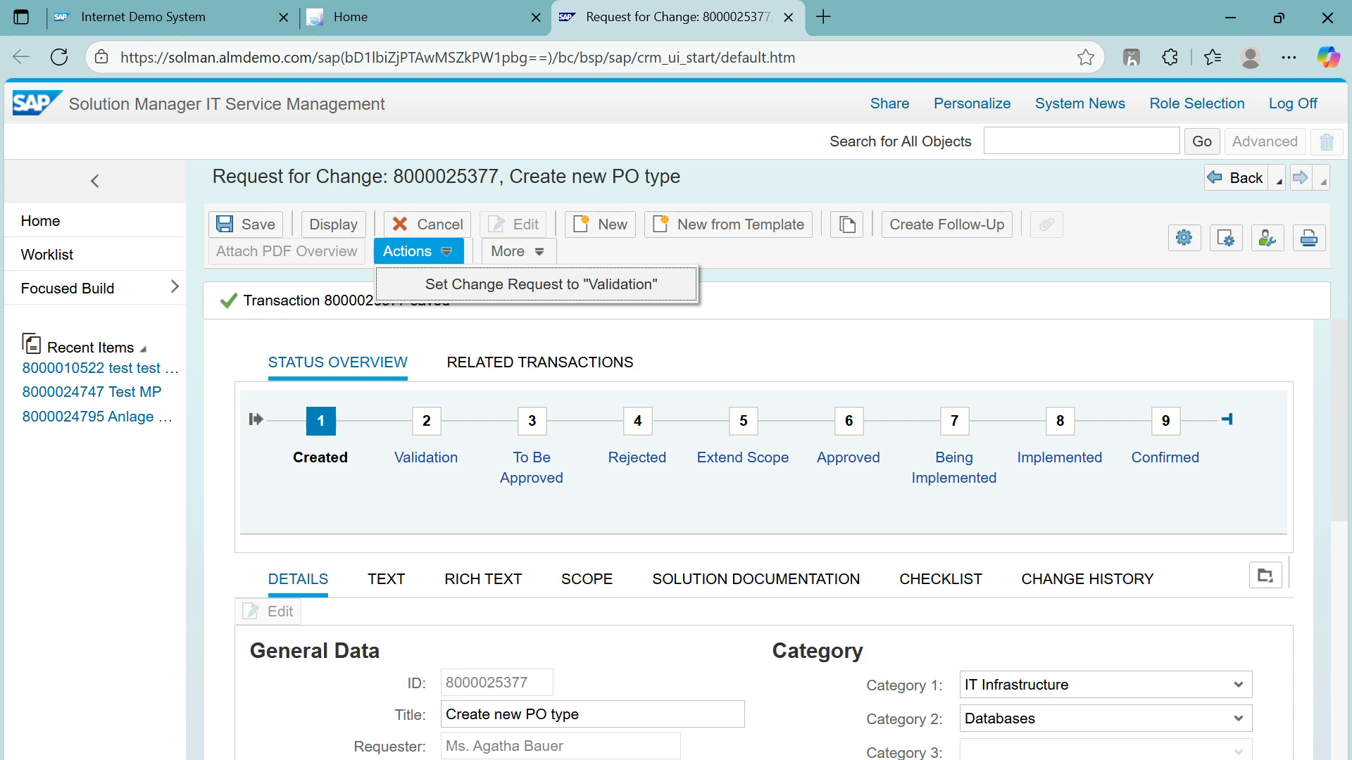
Step: Choose the Set Change Request to "Validation" action and save the request
{"action": "left_click", "coordinate": [541, 284]}
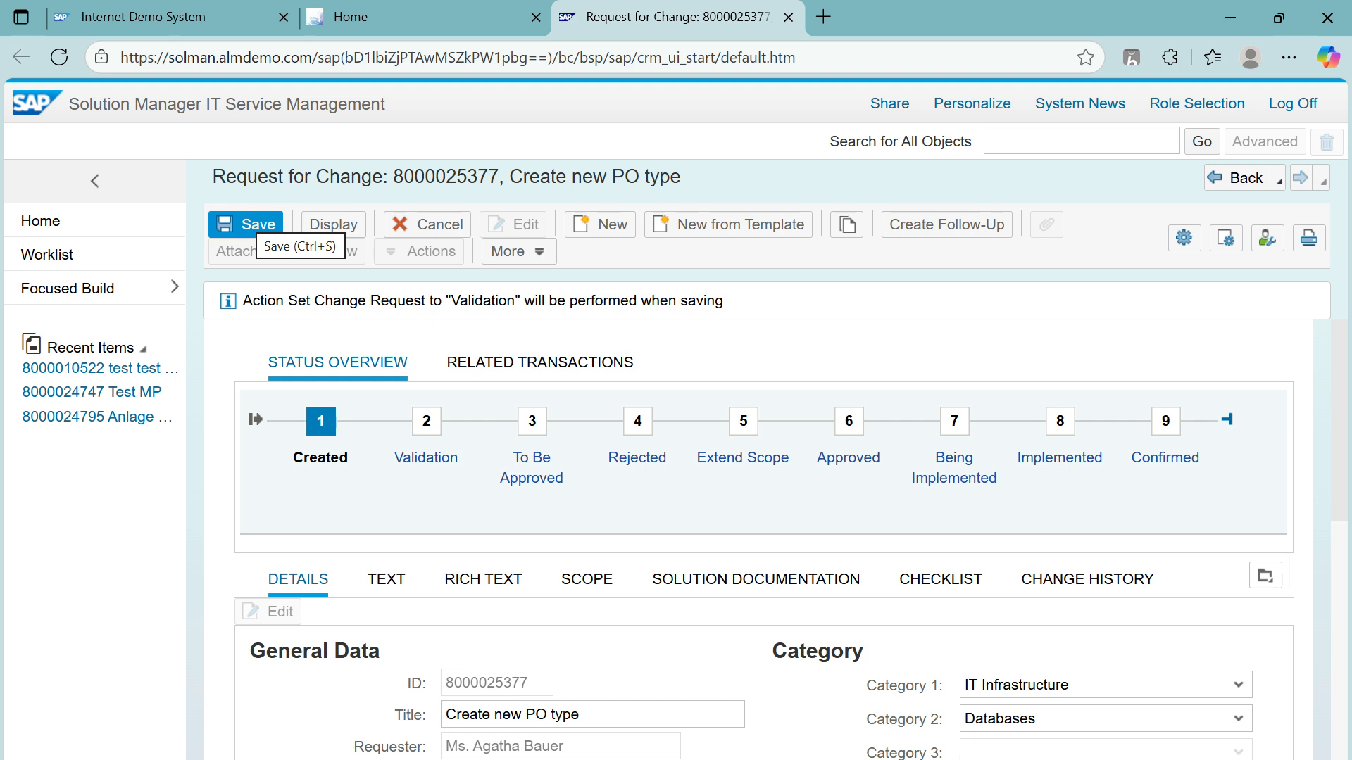
{"action": "left_click", "coordinate": [246, 224]}
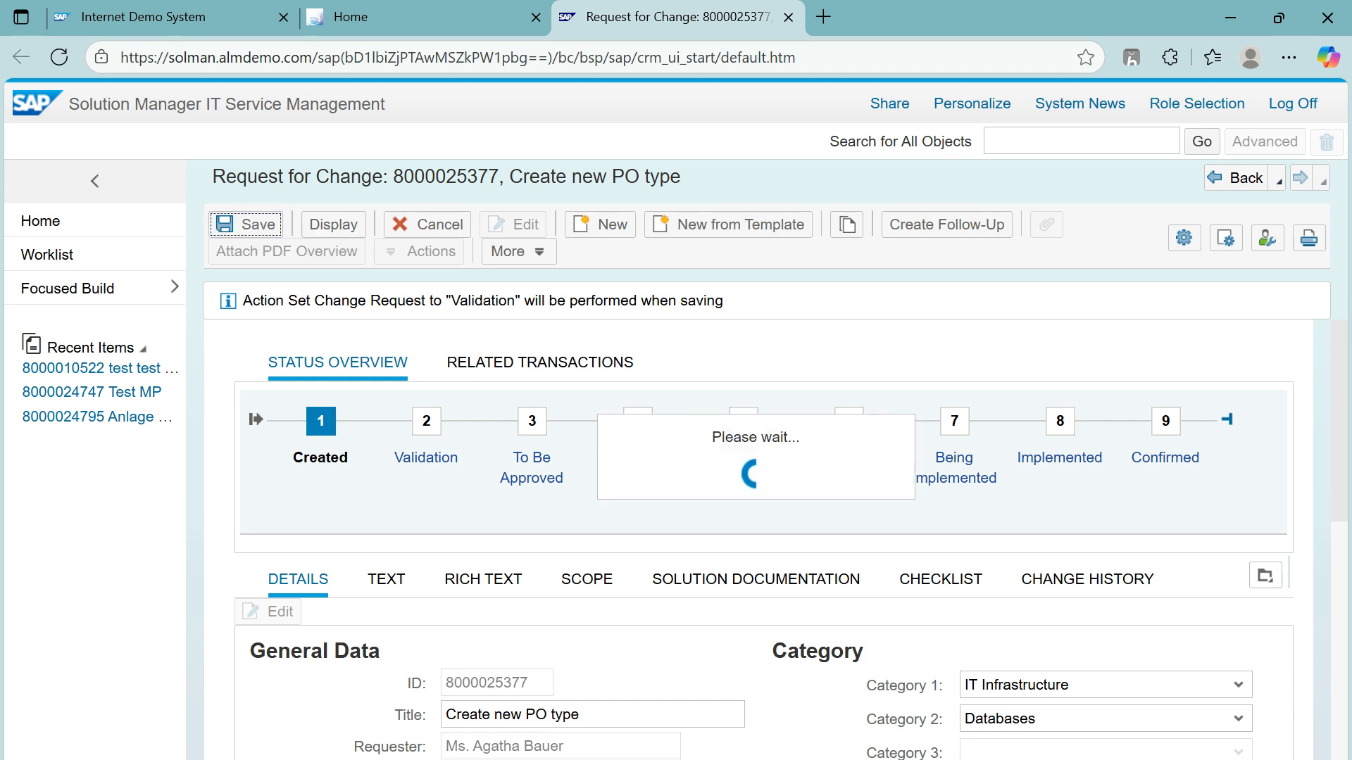